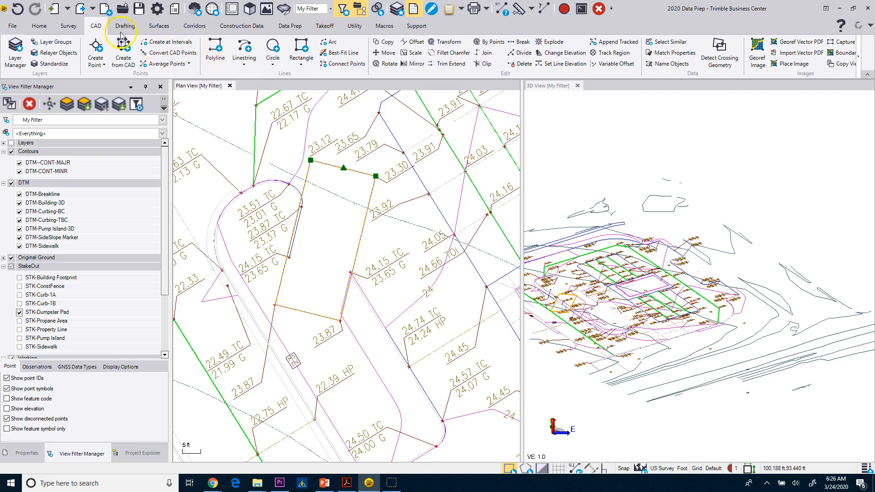
- Start copying the selected dumpster pad outline and create a new destination layer named DTM-Dumpster Pad
{"action": "left_click", "coordinate": [387, 42]}
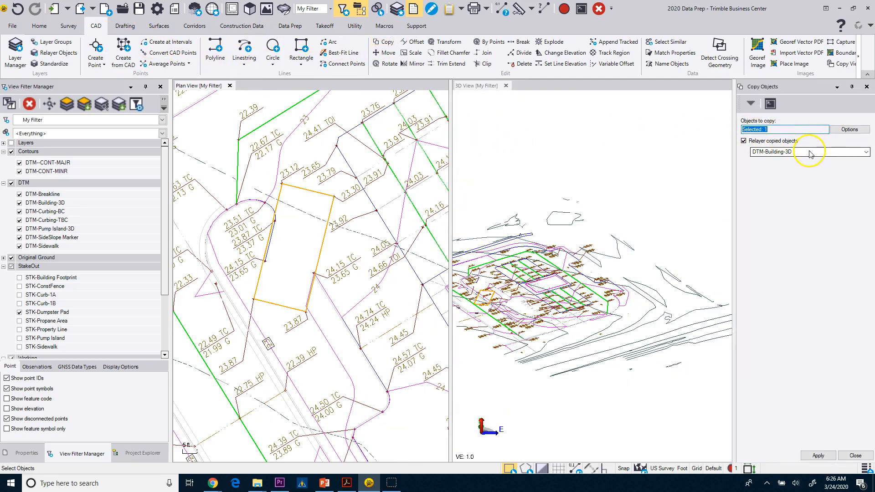
{"action": "left_click", "coordinate": [808, 154]}
{"action": "left_click", "coordinate": [808, 154]}
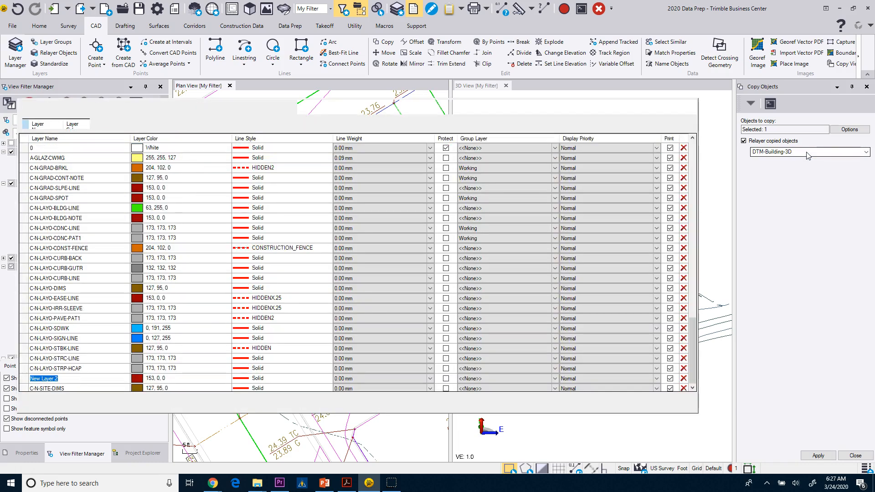
{"action": "type", "text": "DTM-Dumpster"}
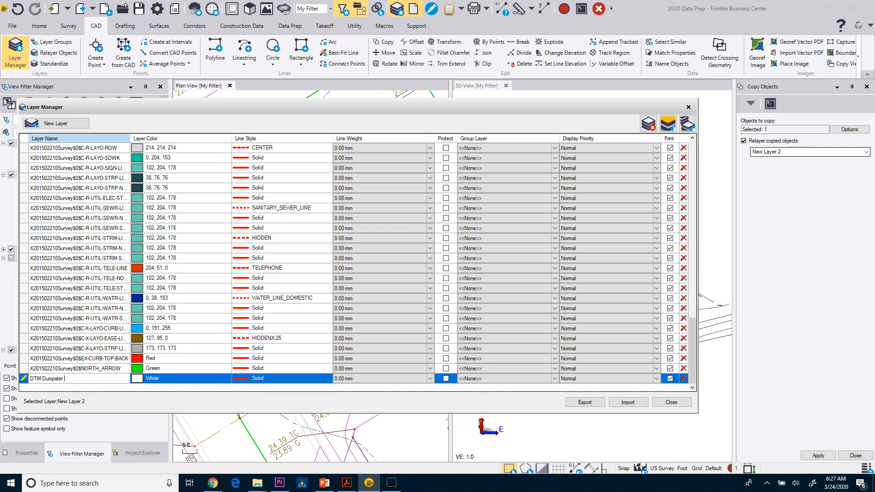
{"action": "type", "text": " Pad"}
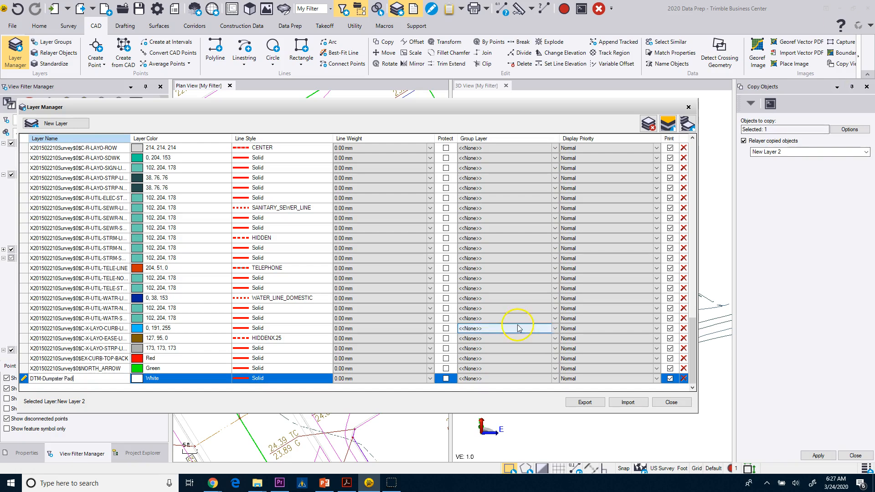
- Set the DTM-Dumpster Pad layer's color to Blue, protect it, and assign it to the DTM group layer
{"action": "left_click", "coordinate": [197, 382]}
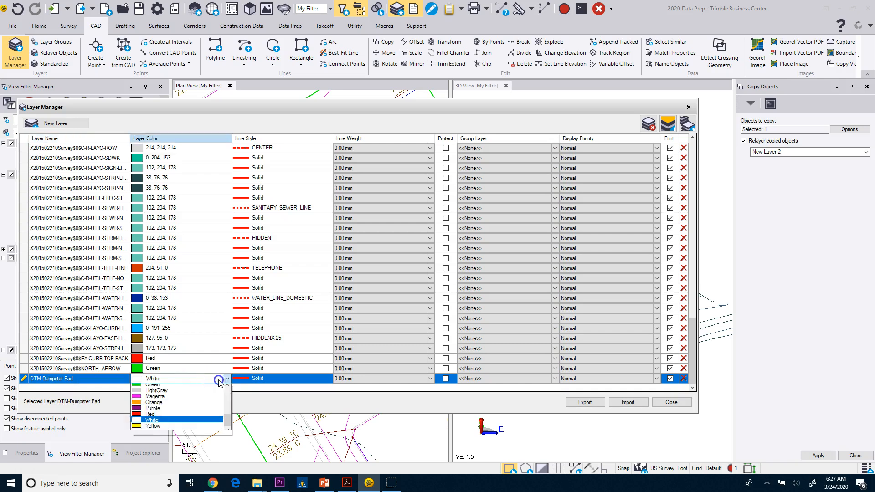
{"action": "scroll", "coordinate": [229, 405], "scroll_direction": "up", "scroll_amount": 3}
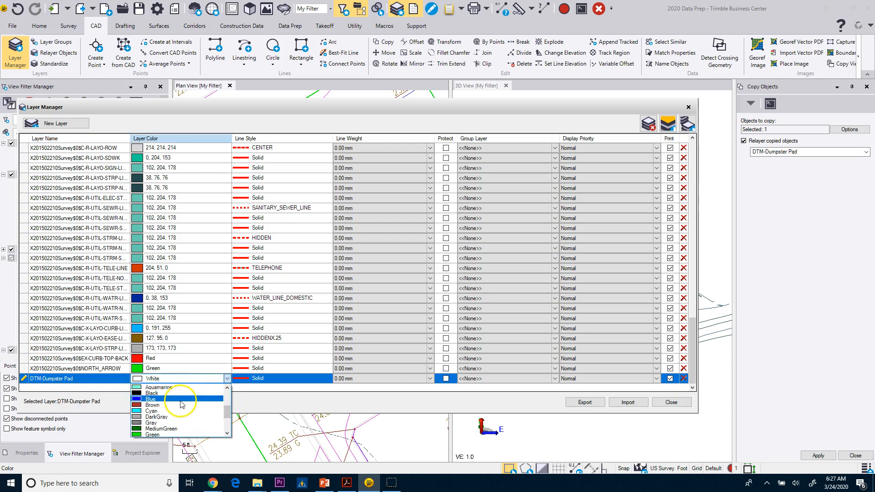
{"action": "left_click", "coordinate": [180, 402]}
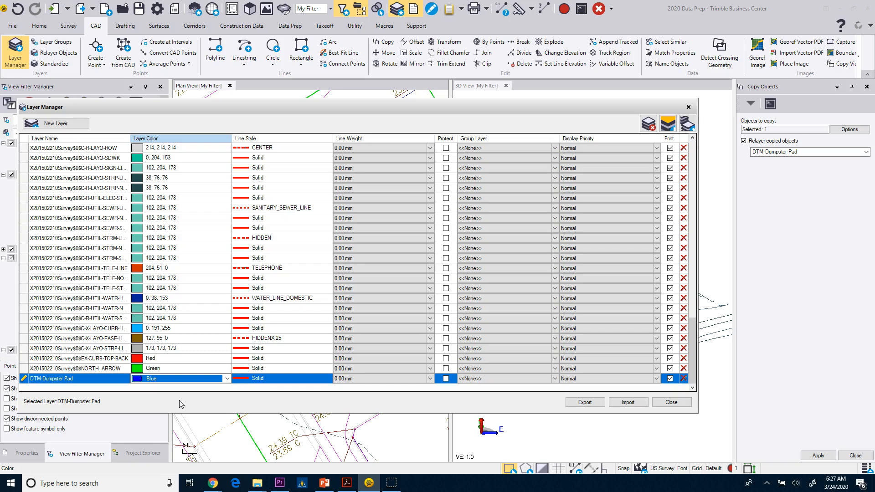
{"action": "left_click", "coordinate": [446, 380]}
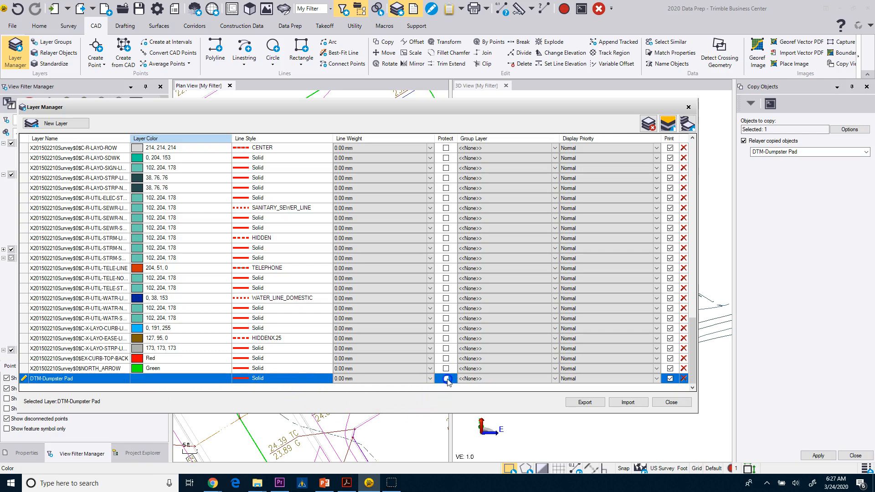
{"action": "left_click", "coordinate": [447, 379]}
{"action": "left_click", "coordinate": [555, 380]}
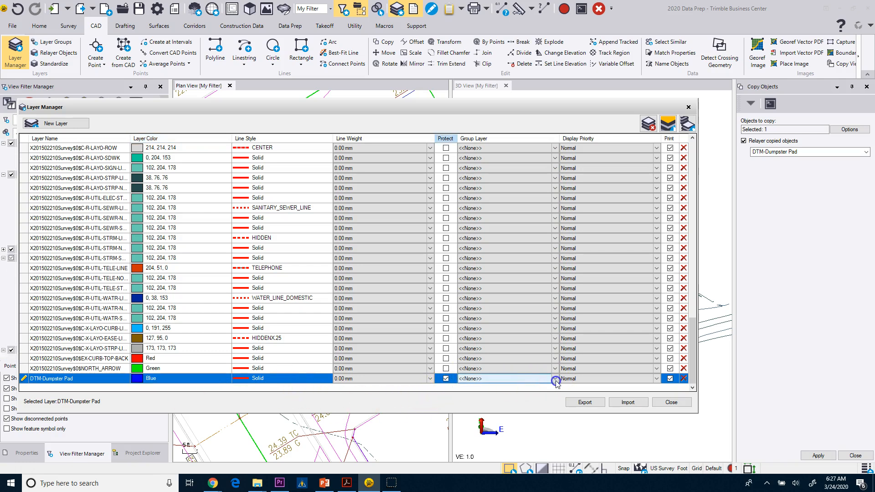
{"action": "left_click", "coordinate": [555, 380]}
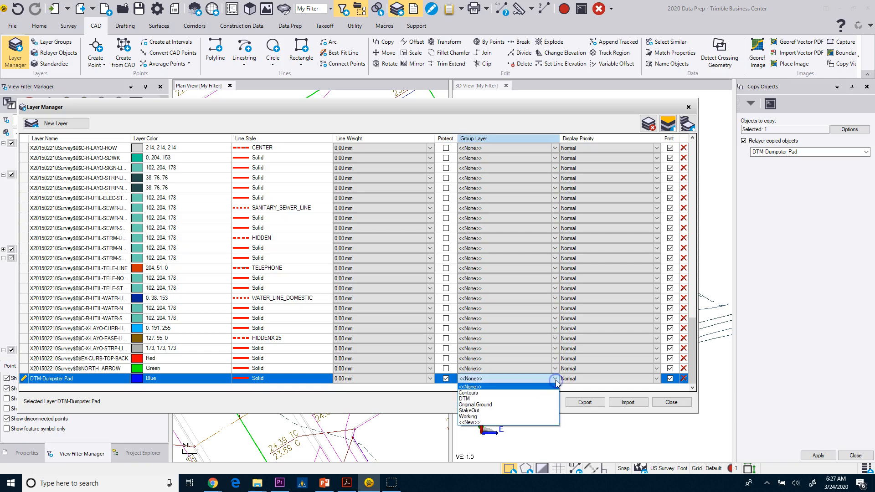
{"action": "left_click", "coordinate": [469, 399]}
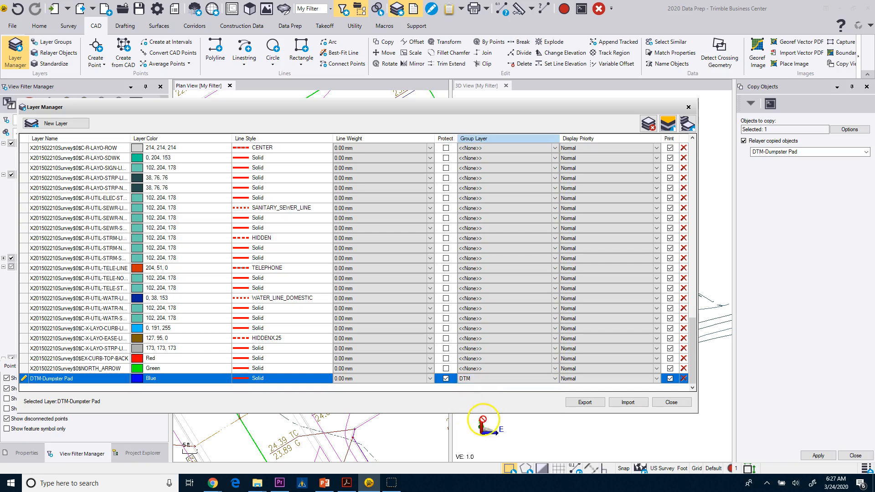
{"action": "left_click", "coordinate": [672, 403]}
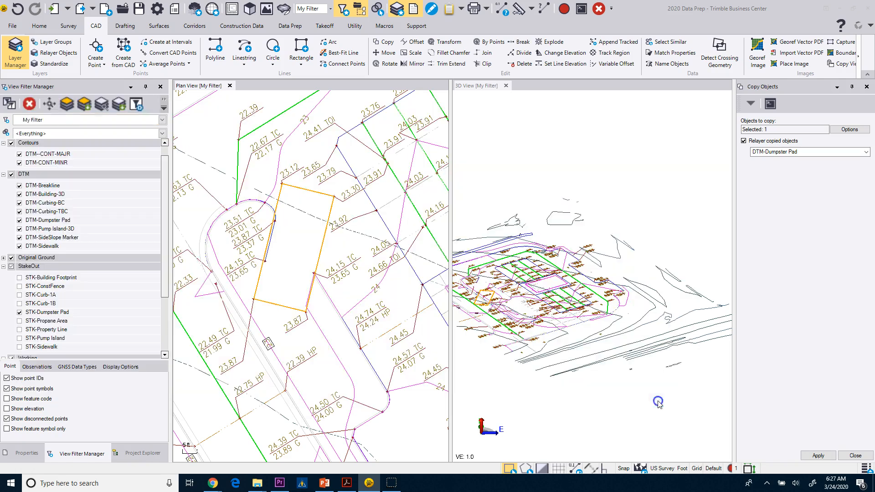
- Copy the pad outline in place onto the new layer, moving it from 0,0 to 0,0
{"action": "left_click", "coordinate": [819, 456]}
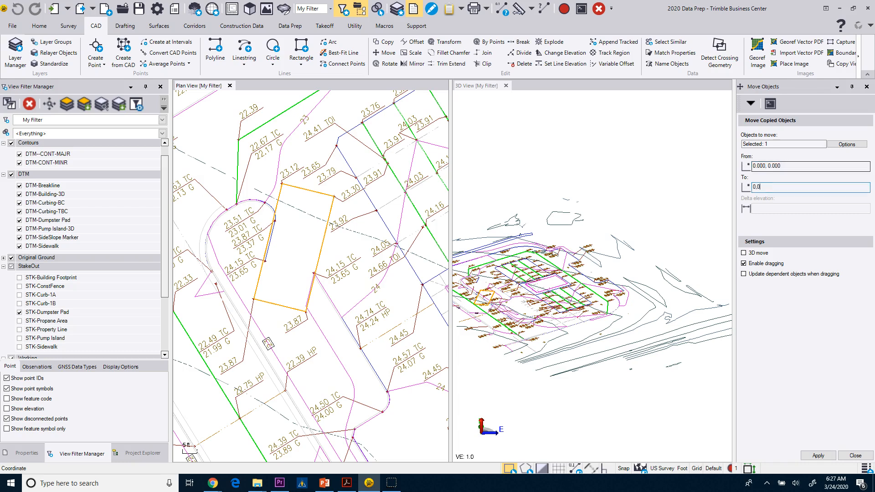
{"action": "left_click", "coordinate": [816, 454]}
{"action": "left_click", "coordinate": [856, 456]}
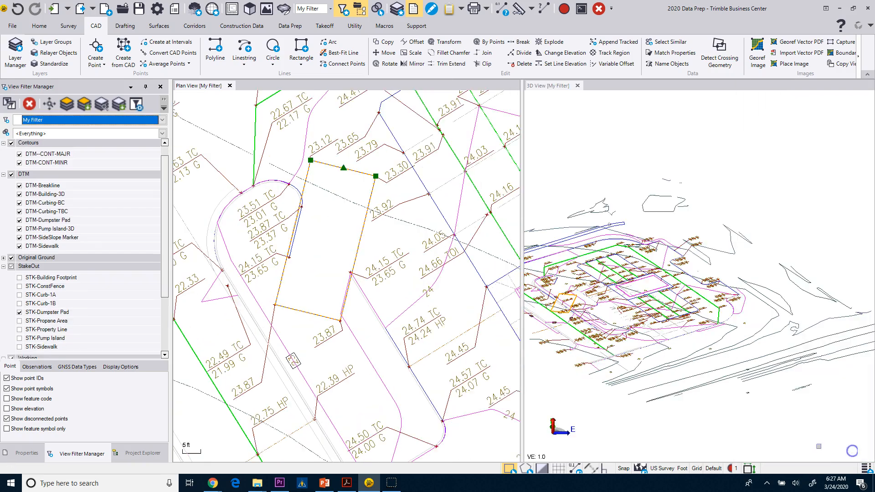
- Hide the STK-Dumpster Pad layer and select the copied pad outline in the plan view
{"action": "left_click", "coordinate": [19, 313]}
{"action": "left_click", "coordinate": [325, 259]}
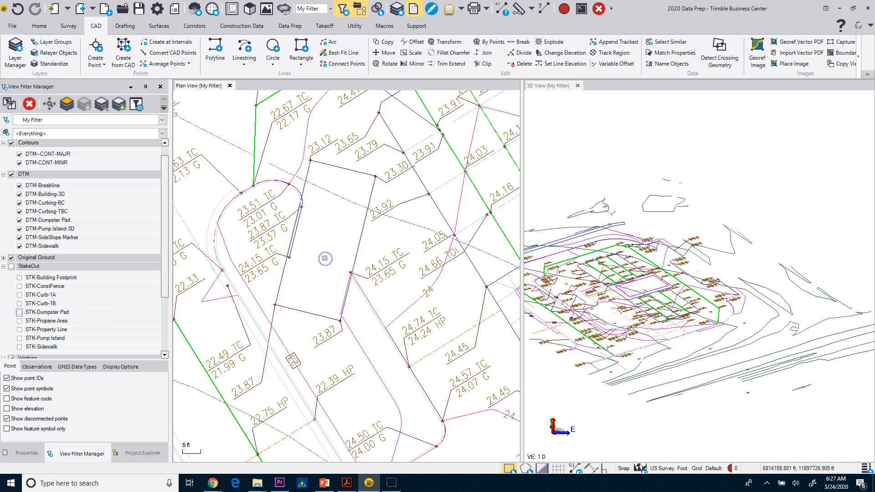
{"action": "left_click", "coordinate": [329, 165]}
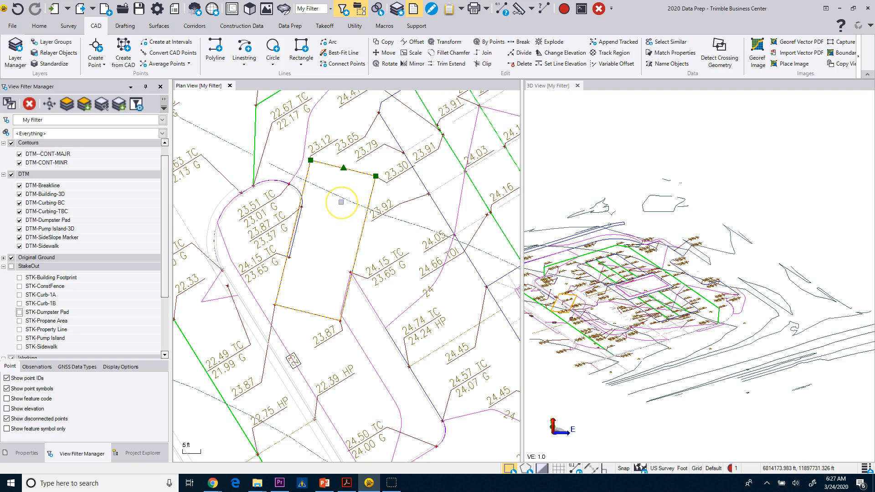
{"action": "left_click", "coordinate": [292, 26]}
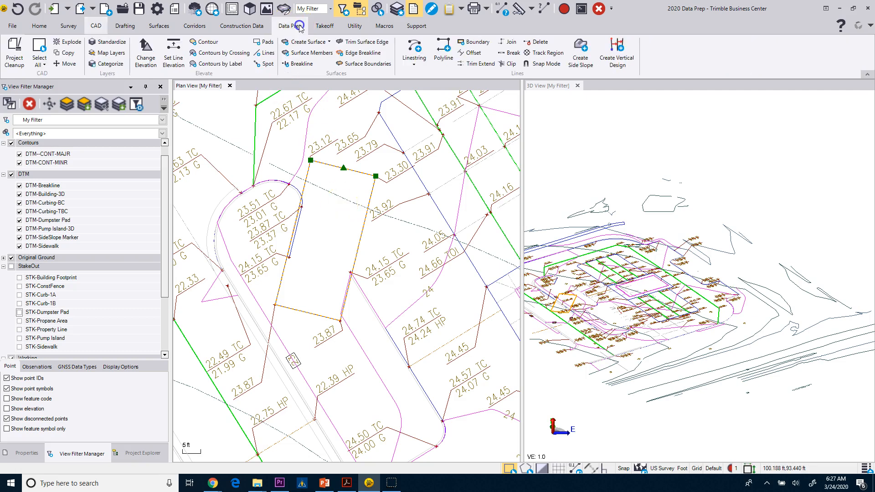
{"action": "left_click", "coordinate": [265, 54]}
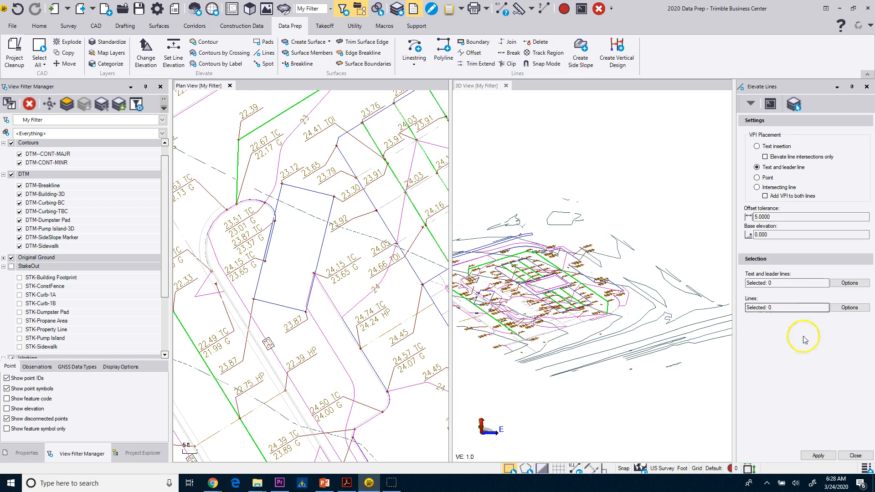
{"action": "left_click", "coordinate": [856, 455]}
- Edit the copied Dumpster Pad linestring and set its start point elevation to 23.870 from the plan label
{"action": "left_click", "coordinate": [334, 167]}
{"action": "right_click", "coordinate": [329, 176]}
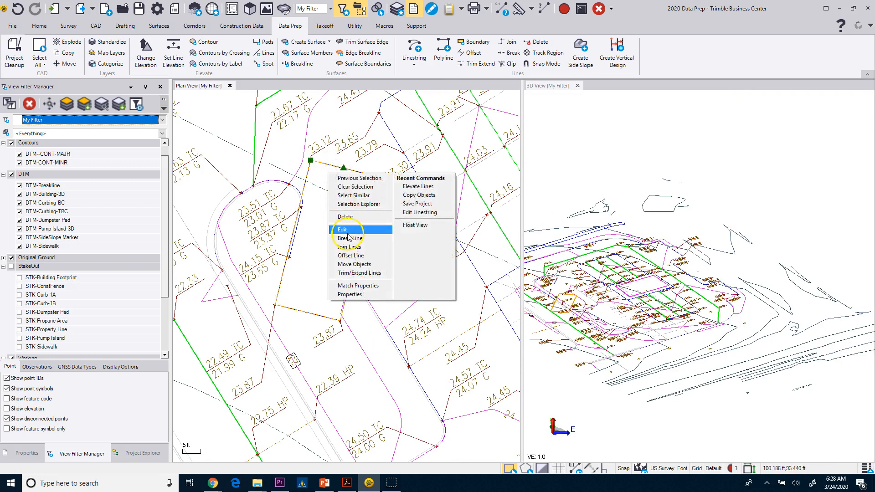
{"action": "left_click", "coordinate": [343, 229]}
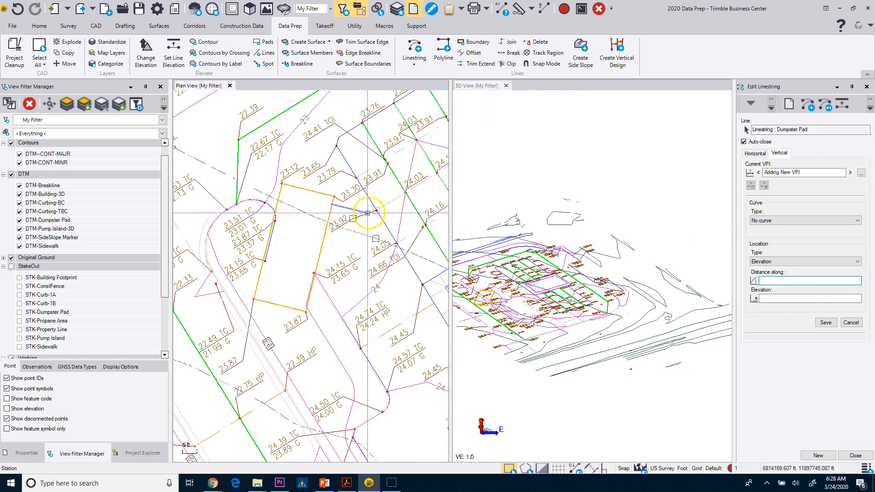
{"action": "left_click", "coordinate": [762, 154]}
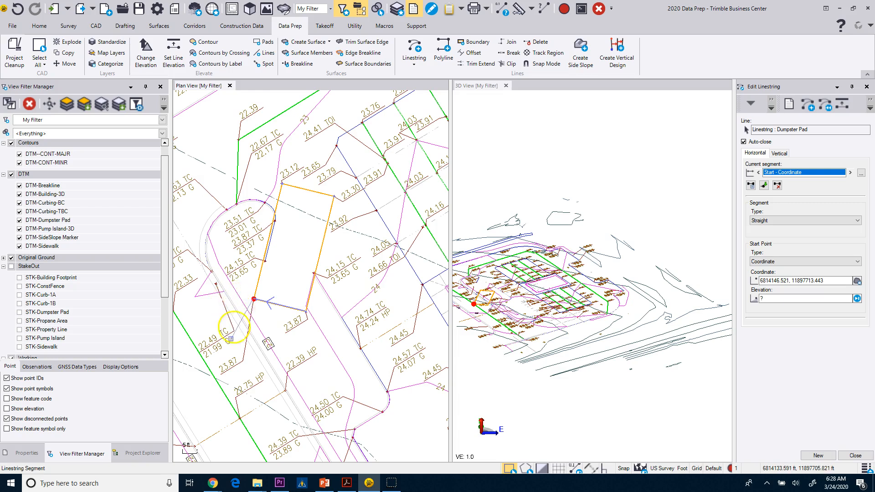
{"action": "left_click", "coordinate": [771, 298]}
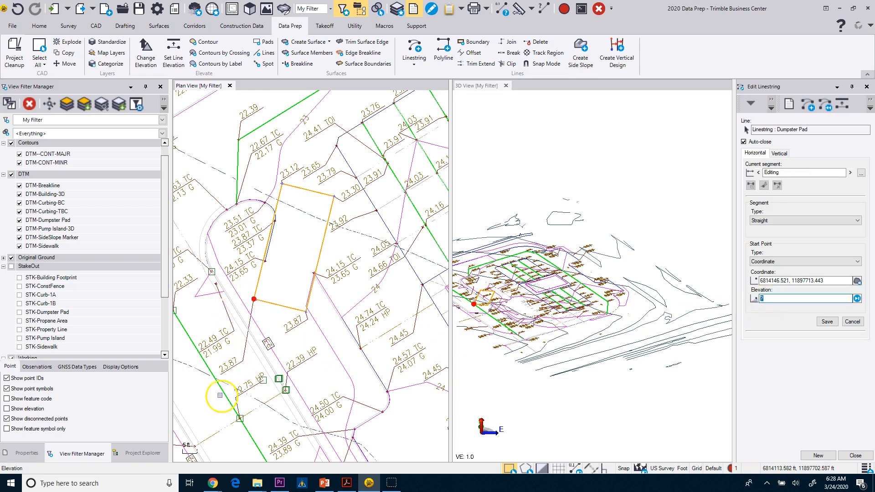
{"action": "left_click", "coordinate": [227, 364]}
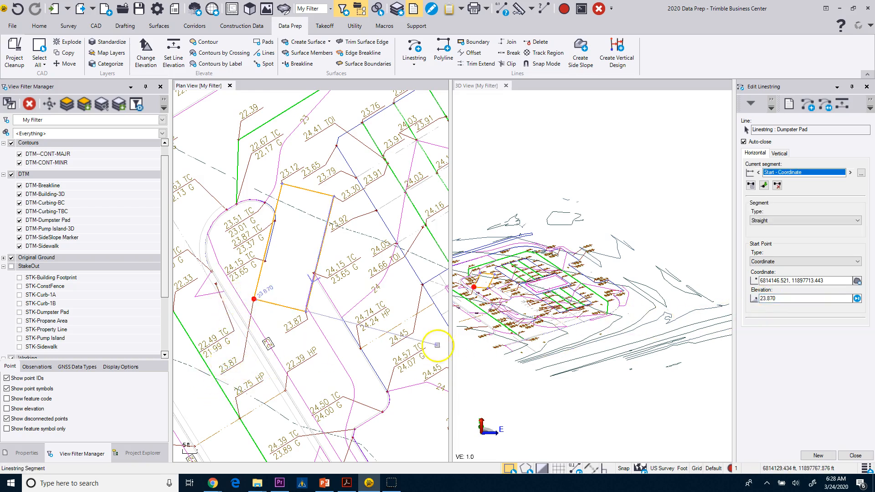
- Add VPIs at the pad's other three corners with elevations 23.87 southeast, 23.30 northeast and 23.12 northwest
{"action": "left_click", "coordinate": [779, 153]}
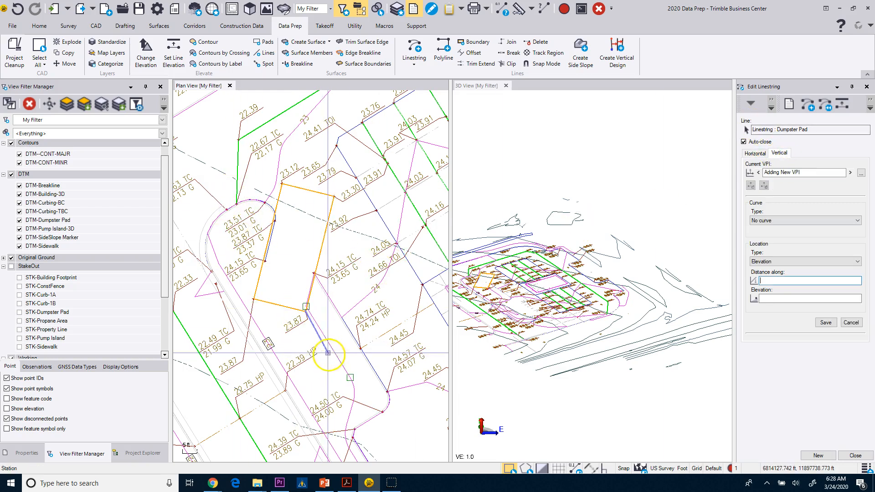
{"action": "left_click", "coordinate": [307, 319]}
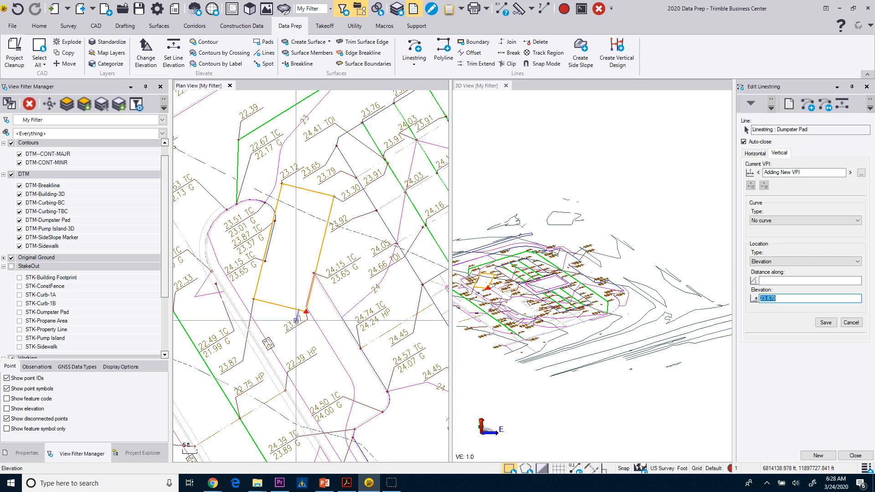
{"action": "left_click", "coordinate": [362, 194]}
{"action": "type", "text": "23.3"}
{"action": "key", "text": "Return"}
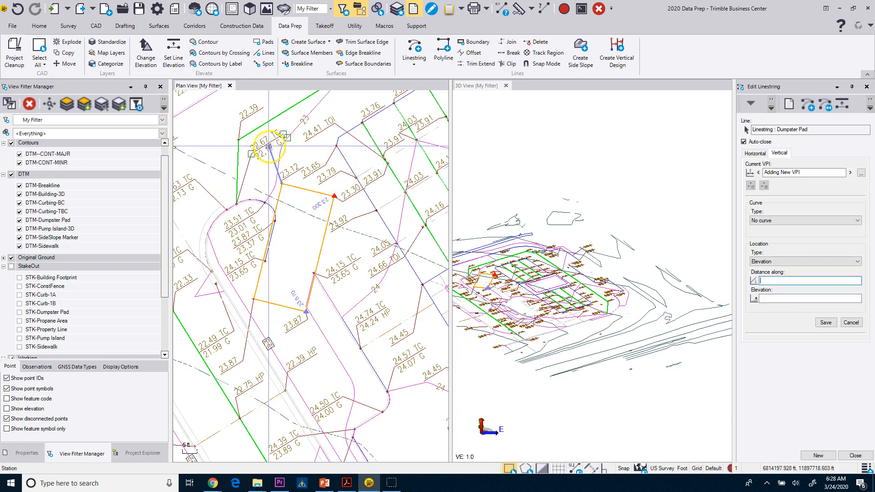
{"action": "left_click", "coordinate": [292, 168]}
{"action": "type", "text": "23.12"}
{"action": "key", "text": "Return"}
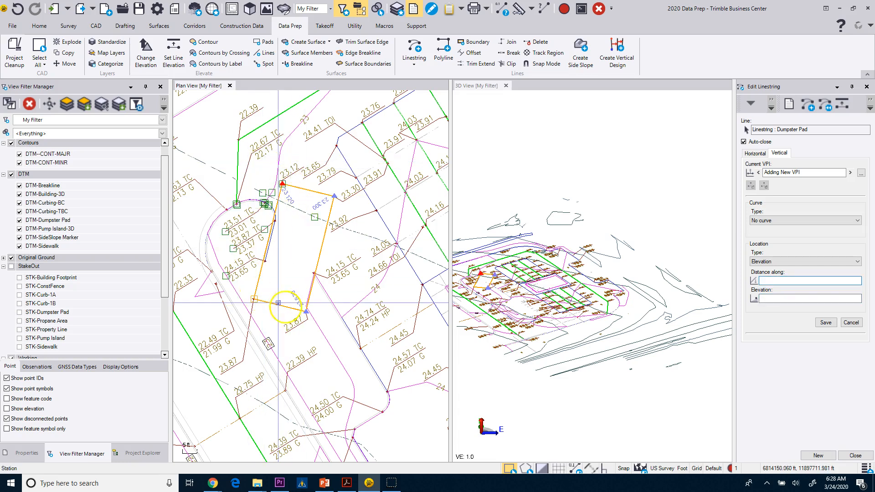
- Examine the pad's west edge against the adjacent curb line in plan and 3D, and finish editing the linestring
{"action": "scroll", "coordinate": [258, 234], "scroll_direction": "up", "scroll_amount": 4}
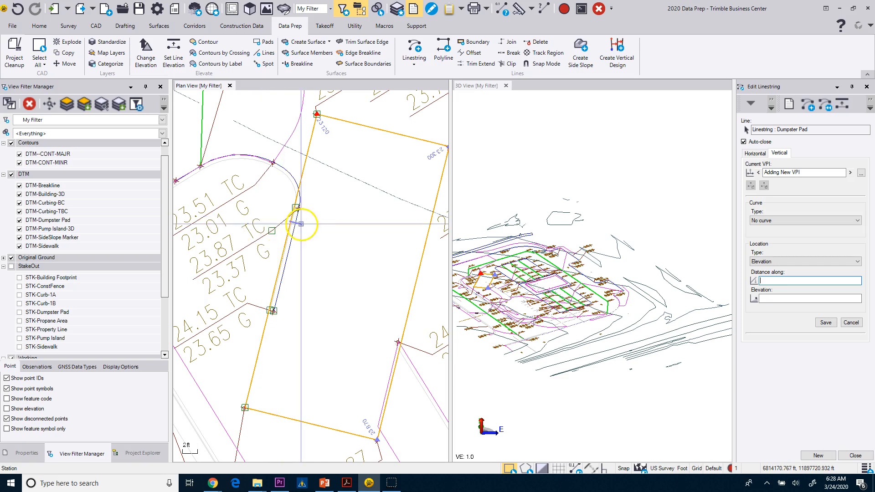
{"action": "scroll", "coordinate": [549, 272], "scroll_direction": "up", "scroll_amount": 10}
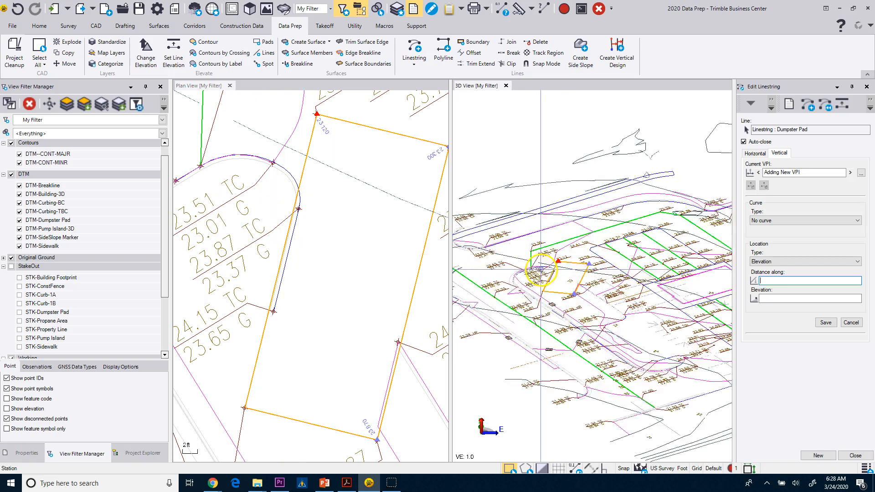
{"action": "scroll", "coordinate": [572, 281], "scroll_direction": "up", "scroll_amount": 5}
{"action": "middle_click_drag", "start_coordinate": [581, 307], "coordinate": [582, 308]}
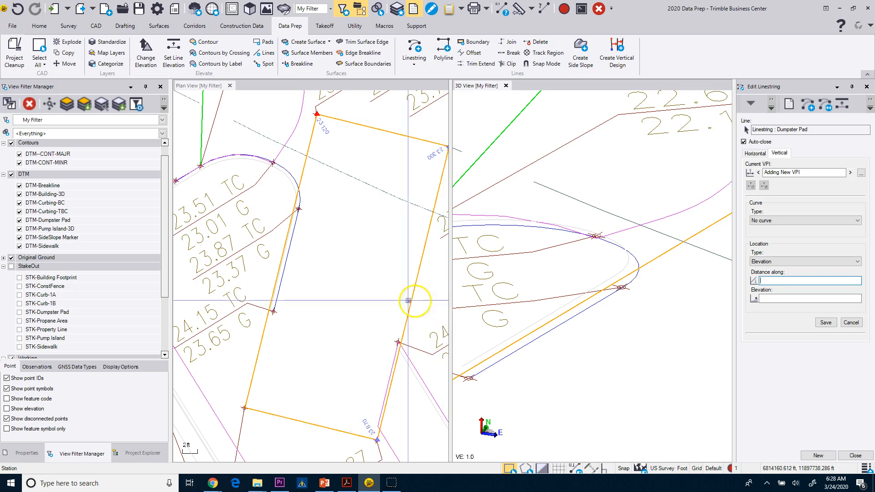
{"action": "scroll", "coordinate": [275, 318], "scroll_direction": "up", "scroll_amount": 2}
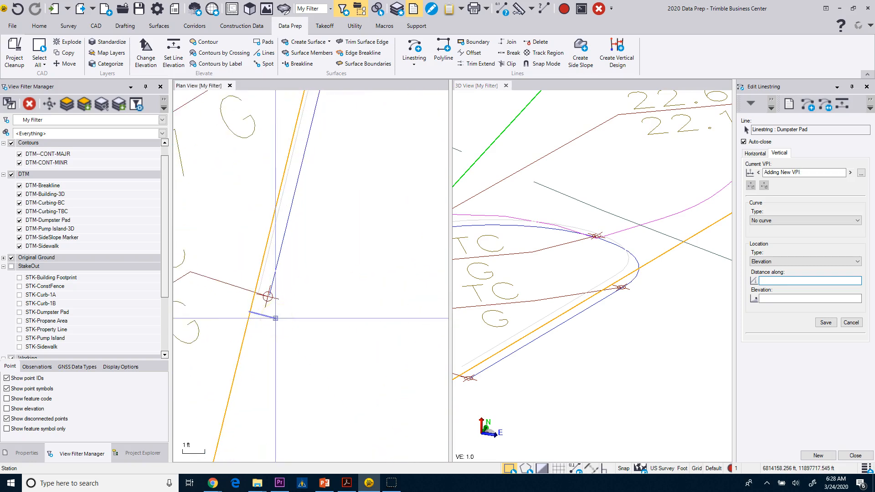
{"action": "scroll", "coordinate": [260, 302], "scroll_direction": "down", "scroll_amount": 2}
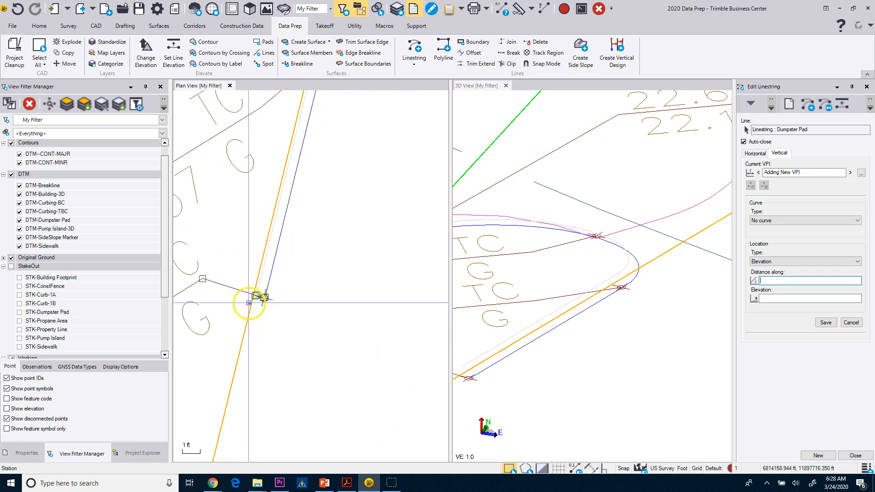
{"action": "scroll", "coordinate": [305, 212], "scroll_direction": "down", "scroll_amount": 2}
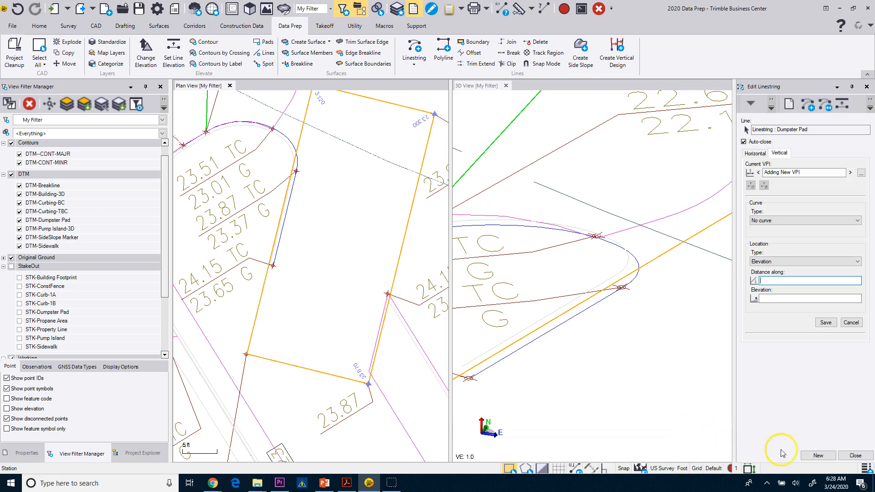
{"action": "left_click", "coordinate": [855, 455]}
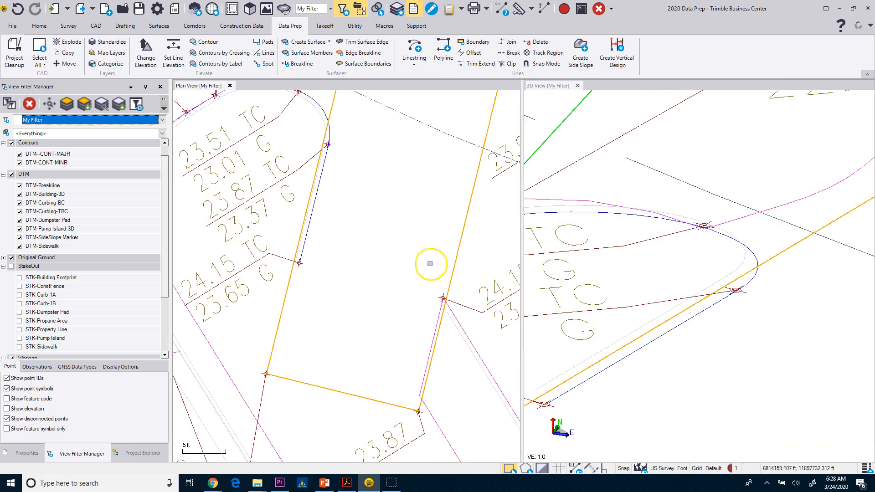
- Break the Dumpster Pad linestring on its west edge beside the end of the adjacent curb line
{"action": "right_click", "coordinate": [345, 140]}
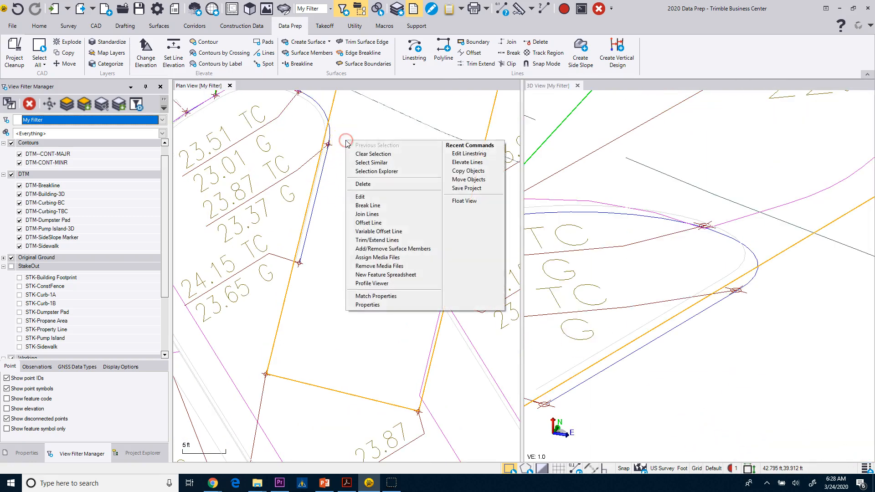
{"action": "left_click", "coordinate": [366, 207]}
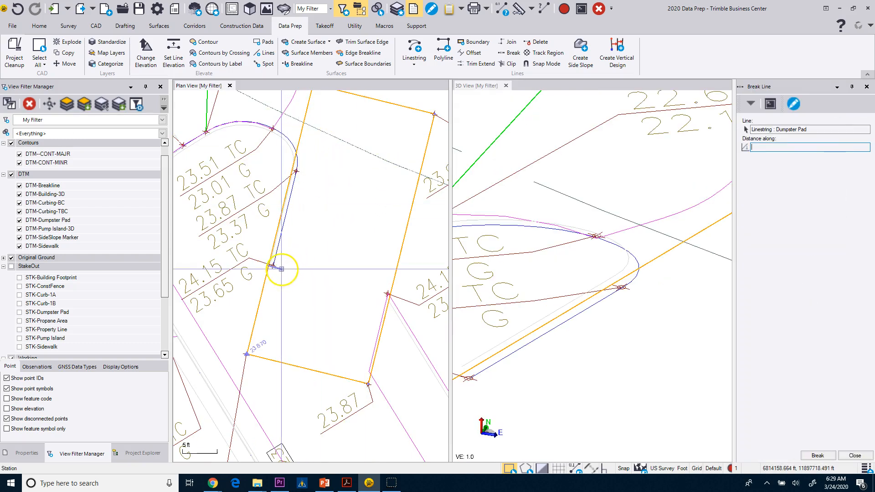
{"action": "scroll", "coordinate": [278, 269], "scroll_direction": "up", "scroll_amount": 3}
{"action": "scroll", "coordinate": [331, 246], "scroll_direction": "up", "scroll_amount": 2}
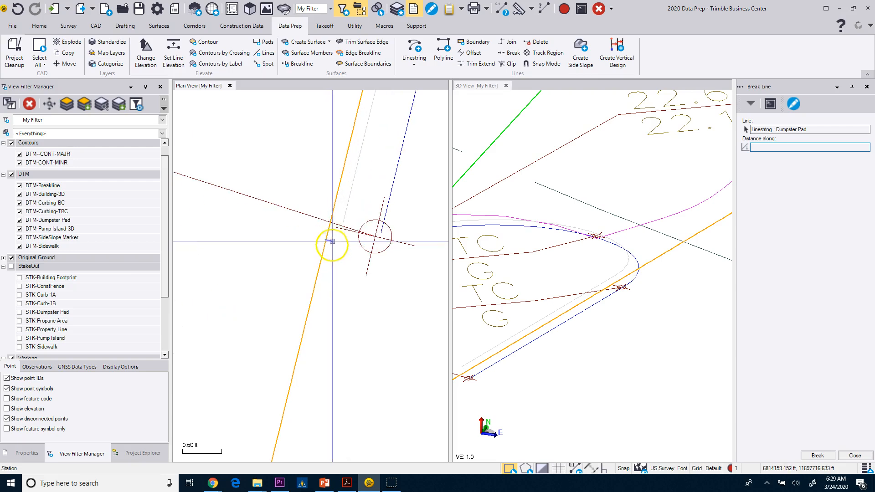
{"action": "left_click", "coordinate": [343, 222]}
- Break the remaining pad linestring farther north, at the station where the curved curb line crosses it
{"action": "scroll", "coordinate": [349, 242], "scroll_direction": "down", "scroll_amount": 3}
{"action": "middle_click_drag", "start_coordinate": [362, 193], "coordinate": [319, 272]}
{"action": "scroll", "coordinate": [326, 213], "scroll_direction": "up", "scroll_amount": 4}
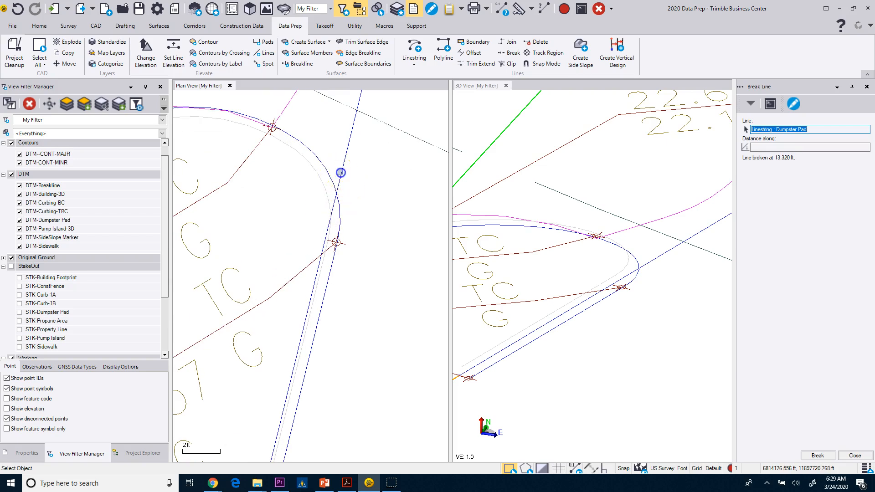
{"action": "left_click", "coordinate": [341, 172]}
{"action": "right_click", "coordinate": [358, 183]}
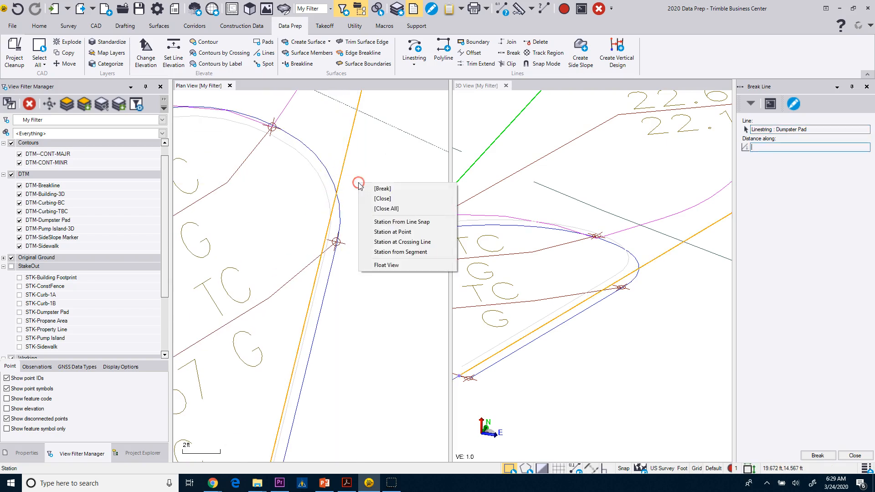
{"action": "left_click", "coordinate": [390, 243]}
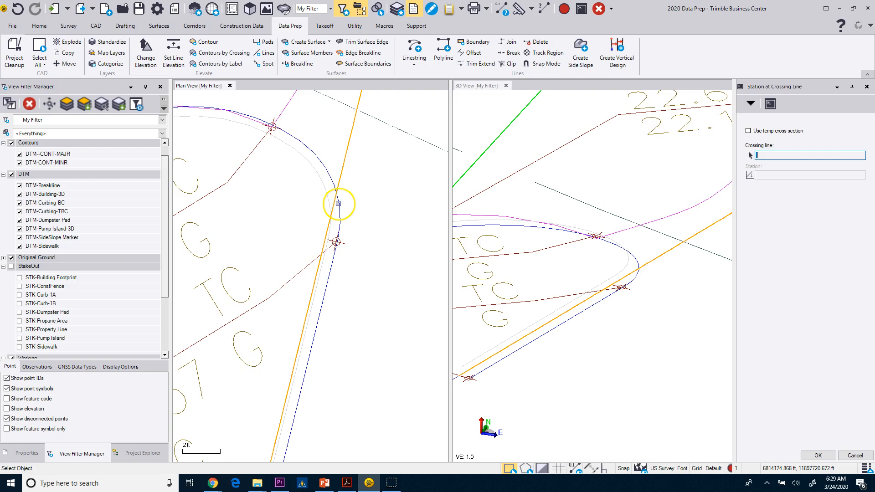
{"action": "left_click", "coordinate": [338, 204]}
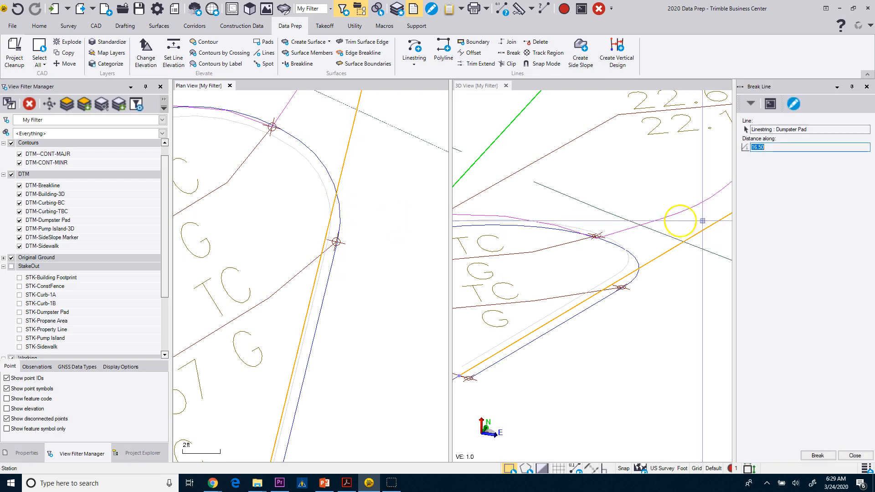
{"action": "left_click", "coordinate": [817, 456]}
- Finish breaking lines and delete the pad segment between the two breaks that runs alongside the curb
{"action": "scroll", "coordinate": [381, 289], "scroll_direction": "down", "scroll_amount": 2}
{"action": "middle_click_drag", "start_coordinate": [364, 289], "coordinate": [351, 204]}
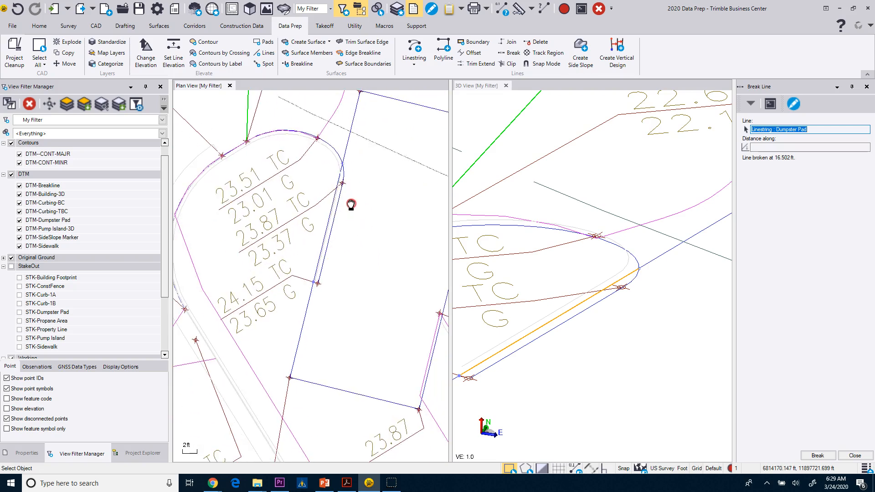
{"action": "left_click", "coordinate": [841, 456]}
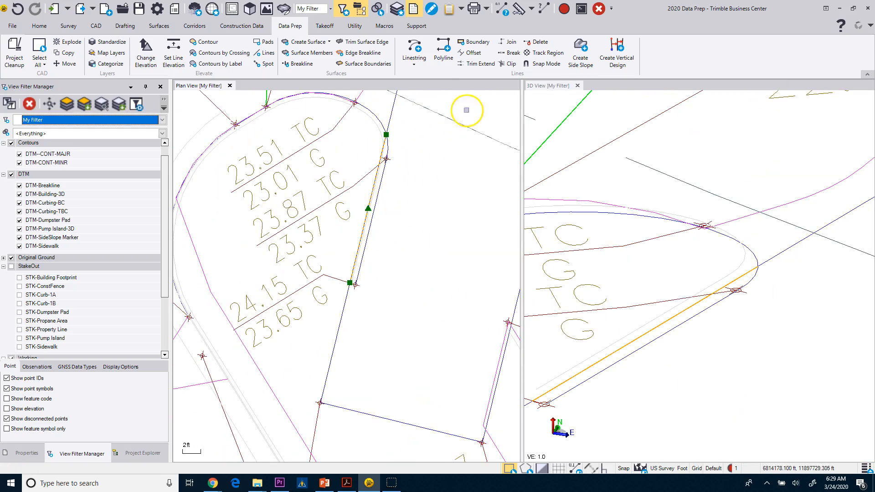
{"action": "left_click", "coordinate": [599, 8]}
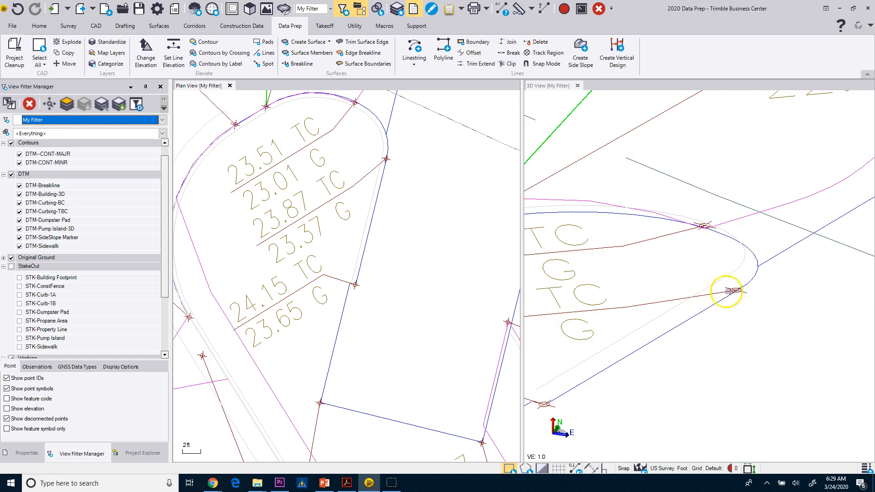
- Examine in 3D how the broken pad edge meets the adjacent curb line along the west side
{"action": "scroll", "coordinate": [728, 291], "scroll_direction": "down", "scroll_amount": 3}
{"action": "left_click_drag", "start_coordinate": [741, 292], "coordinate": [729, 319]}
{"action": "scroll", "coordinate": [694, 349], "scroll_direction": "up", "scroll_amount": 5}
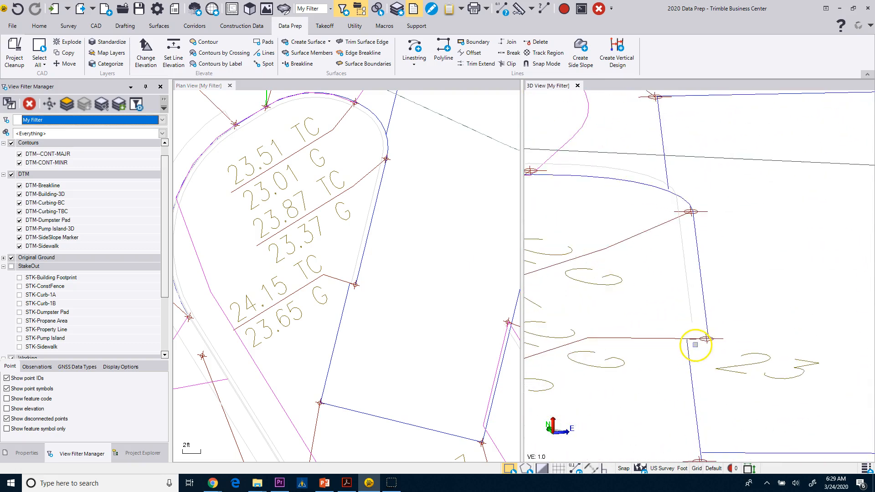
{"action": "scroll", "coordinate": [702, 351], "scroll_direction": "down", "scroll_amount": 2}
{"action": "left_click_drag", "start_coordinate": [702, 350], "coordinate": [671, 359]}
{"action": "scroll", "coordinate": [671, 359], "scroll_direction": "down", "scroll_amount": 4}
{"action": "middle_click_drag", "start_coordinate": [671, 359], "coordinate": [723, 186]}
{"action": "scroll", "coordinate": [703, 231], "scroll_direction": "down", "scroll_amount": 7}
{"action": "scroll", "coordinate": [631, 226], "scroll_direction": "up", "scroll_amount": 6}
{"action": "scroll", "coordinate": [624, 221], "scroll_direction": "up", "scroll_amount": 4}
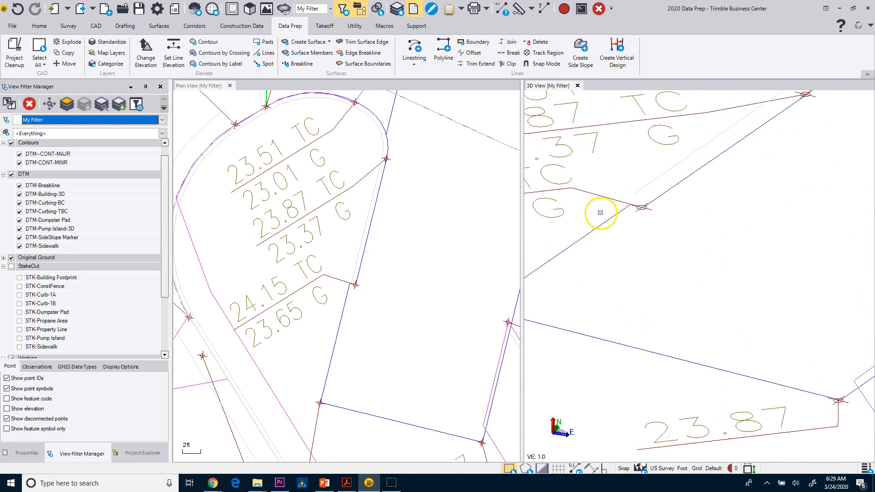
- Edit the short west pad linestring and set the elevation of its VPI at the break to 23.650
{"action": "left_click", "coordinate": [348, 299]}
{"action": "right_click", "coordinate": [402, 283]}
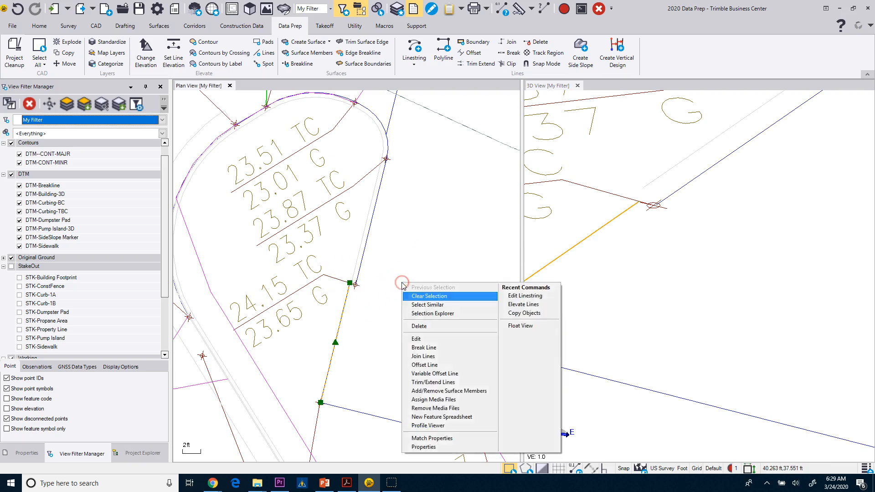
{"action": "left_click", "coordinate": [417, 340]}
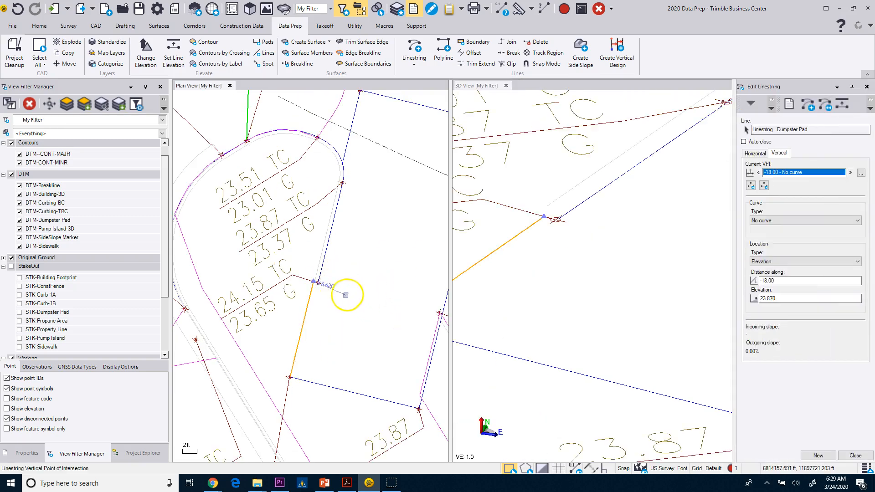
{"action": "scroll", "coordinate": [346, 295], "scroll_direction": "up", "scroll_amount": 2}
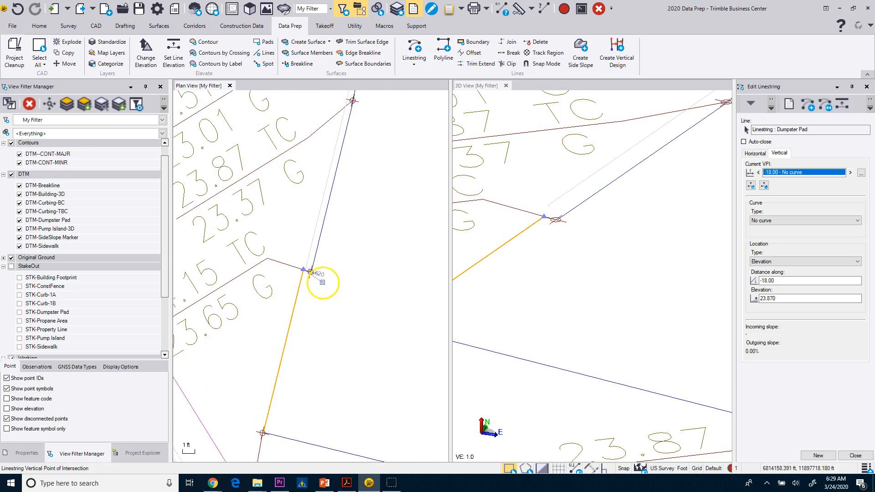
{"action": "middle_click_drag", "start_coordinate": [254, 293], "coordinate": [295, 292]}
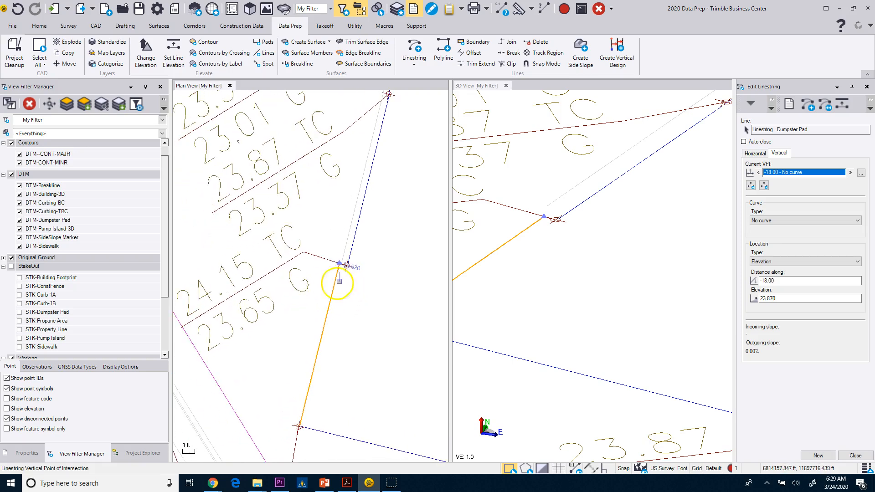
{"action": "scroll", "coordinate": [348, 267], "scroll_direction": "down", "scroll_amount": 3}
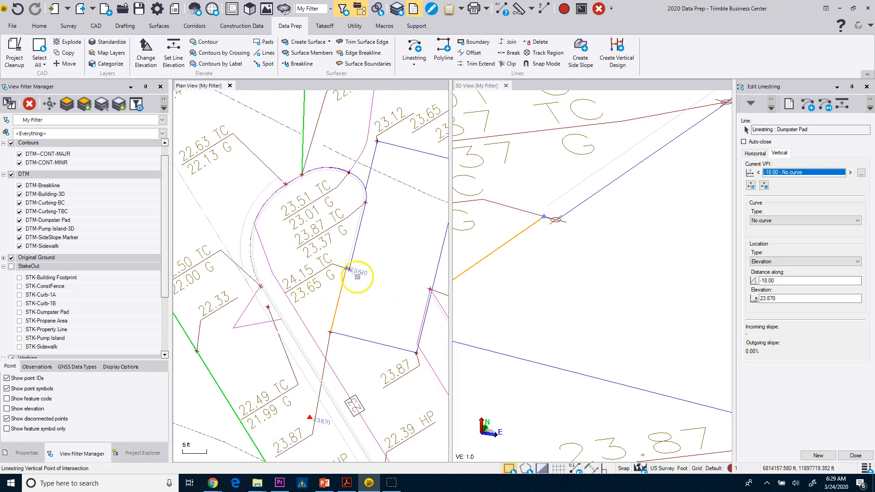
{"action": "scroll", "coordinate": [370, 291], "scroll_direction": "up", "scroll_amount": 2}
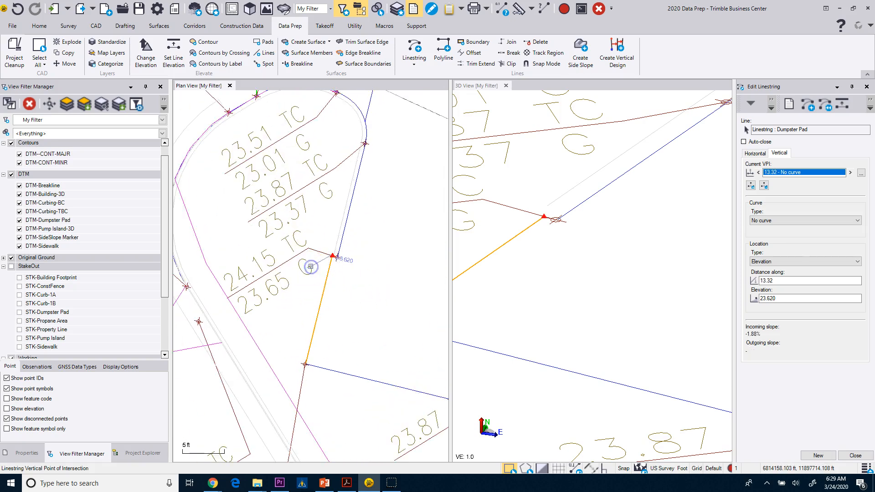
{"action": "double_click", "coordinate": [778, 299]}
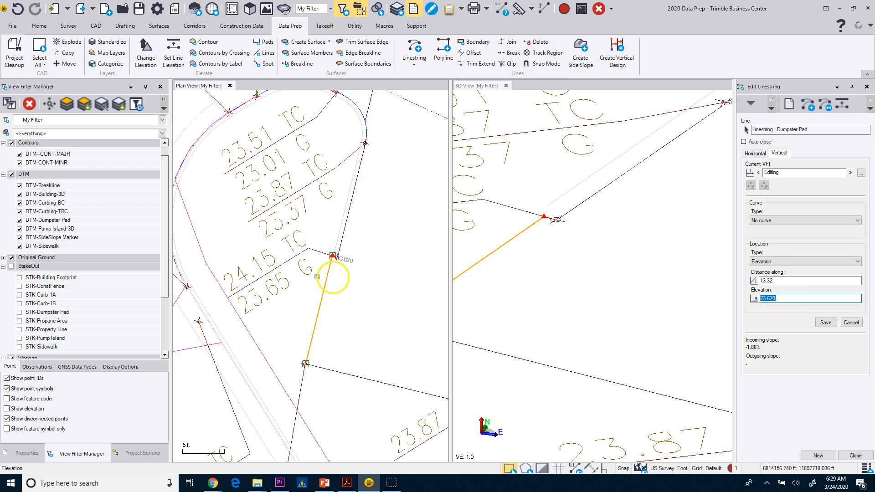
{"action": "type", "text": "23.650"}
{"action": "key", "text": "Return"}
- Examine the pad's east edge against the neighboring curb lines near the 24.15 TC / 23.65 G label in plan and 3D
{"action": "scroll", "coordinate": [349, 289], "scroll_direction": "down", "scroll_amount": 2}
{"action": "middle_click_drag", "start_coordinate": [360, 278], "coordinate": [307, 276]}
{"action": "scroll", "coordinate": [349, 292], "scroll_direction": "up", "scroll_amount": 2}
{"action": "middle_click_drag", "start_coordinate": [352, 294], "coordinate": [312, 274]}
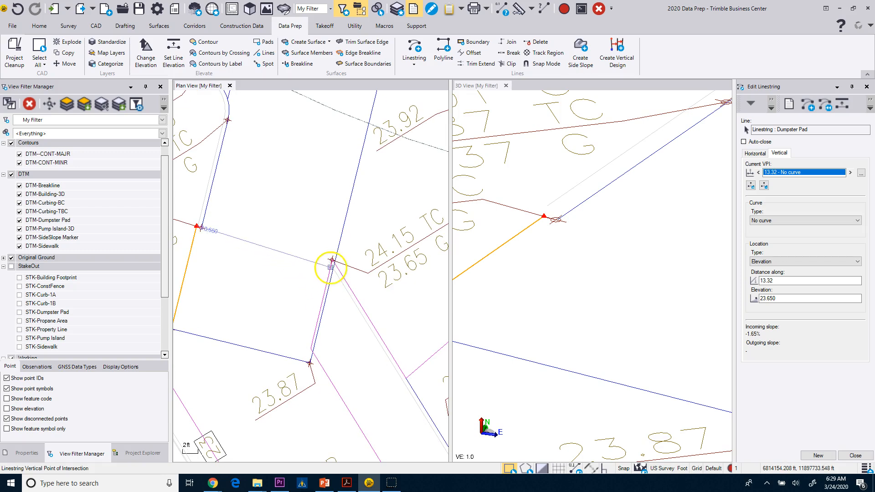
{"action": "scroll", "coordinate": [566, 275], "scroll_direction": "down", "scroll_amount": 3}
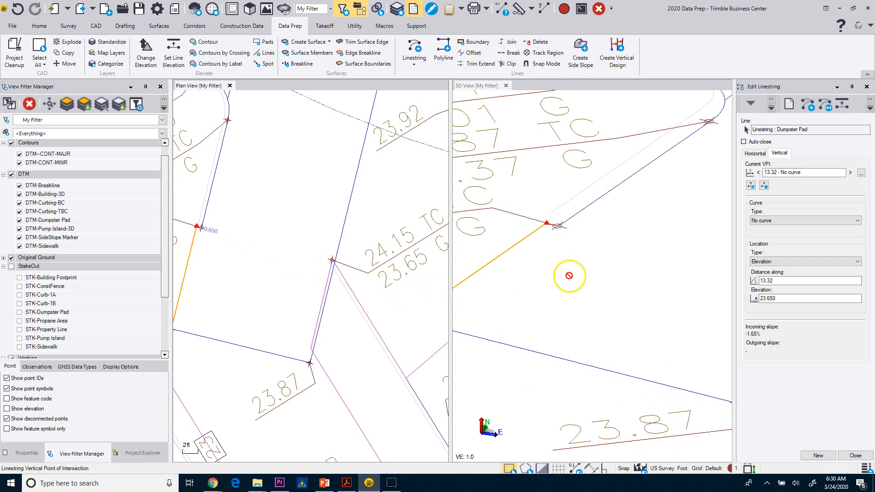
{"action": "left_click_drag", "start_coordinate": [581, 290], "coordinate": [625, 305]}
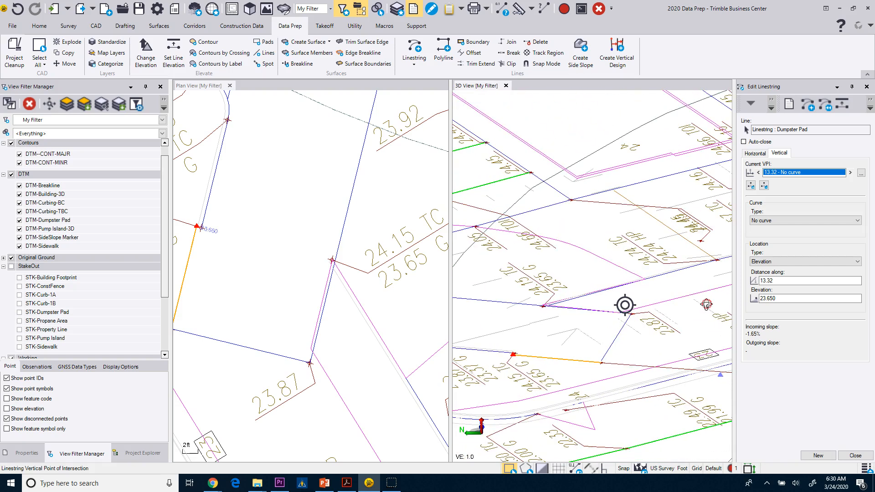
{"action": "scroll", "coordinate": [580, 307], "scroll_direction": "up", "scroll_amount": 5}
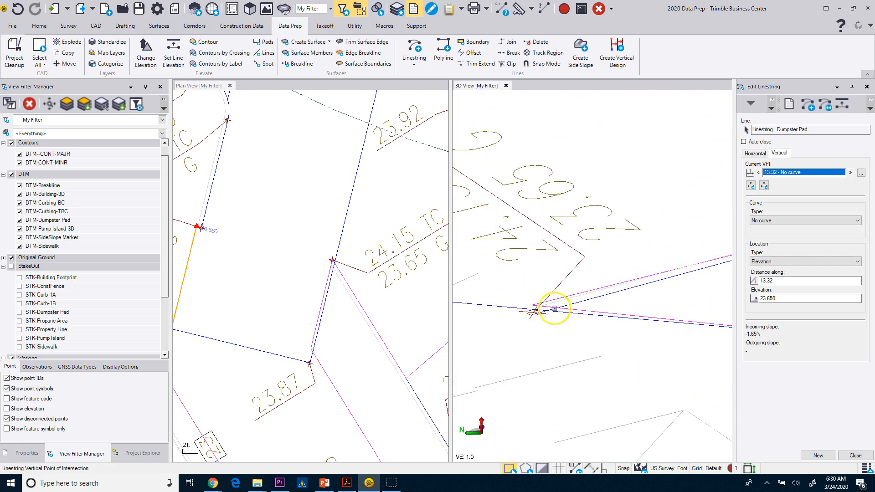
{"action": "scroll", "coordinate": [549, 319], "scroll_direction": "up", "scroll_amount": 3}
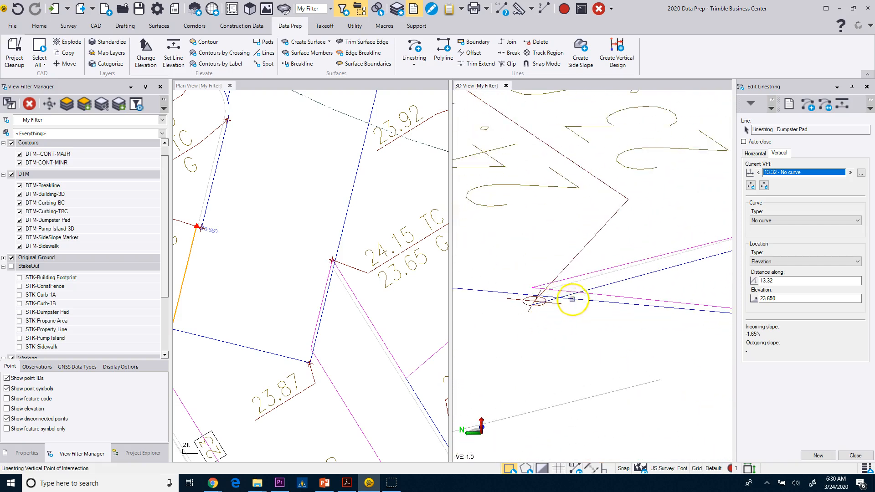
{"action": "scroll", "coordinate": [346, 255], "scroll_direction": "up", "scroll_amount": 5}
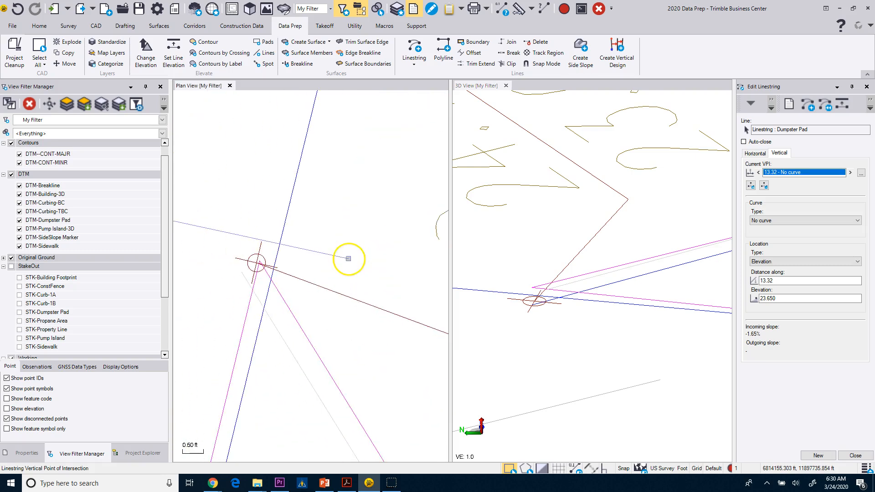
{"action": "middle_click_drag", "start_coordinate": [274, 284], "coordinate": [302, 258]}
{"action": "scroll", "coordinate": [299, 262], "scroll_direction": "down", "scroll_amount": 2}
{"action": "scroll", "coordinate": [299, 262], "scroll_direction": "down", "scroll_amount": 3}
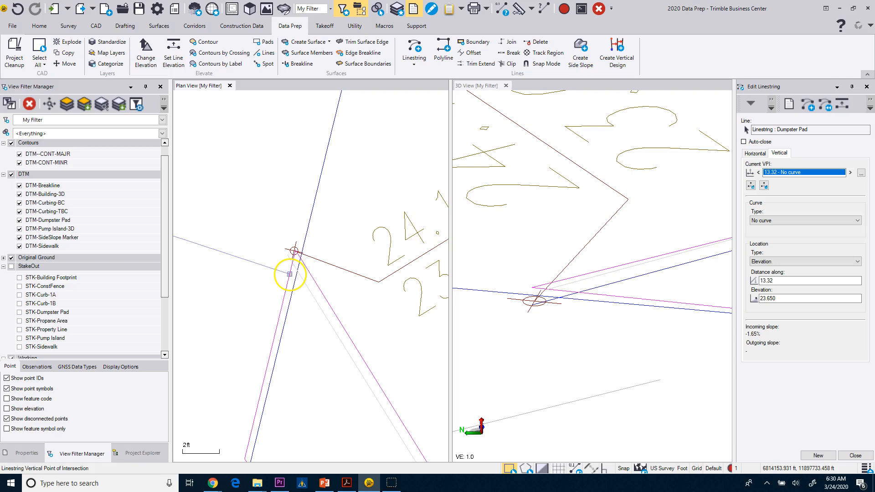
{"action": "scroll", "coordinate": [304, 273], "scroll_direction": "up", "scroll_amount": 2}
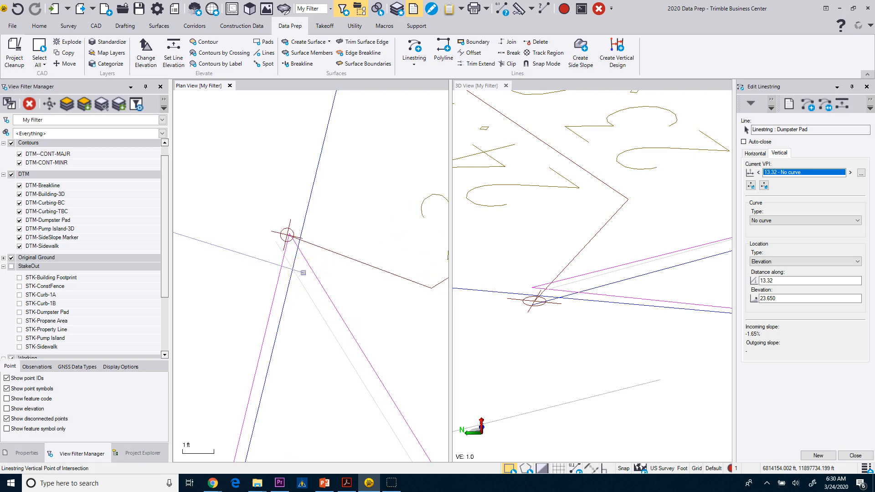
{"action": "scroll", "coordinate": [303, 273], "scroll_direction": "down", "scroll_amount": 1}
- Finish editing the linestring and hide all layers in the Contours group
{"action": "left_click", "coordinate": [855, 455]}
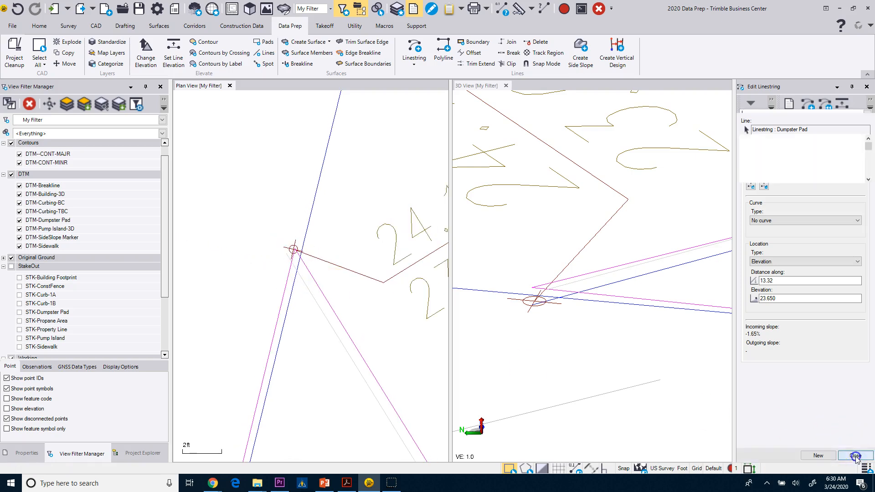
{"action": "scroll", "coordinate": [413, 285], "scroll_direction": "down", "scroll_amount": 1}
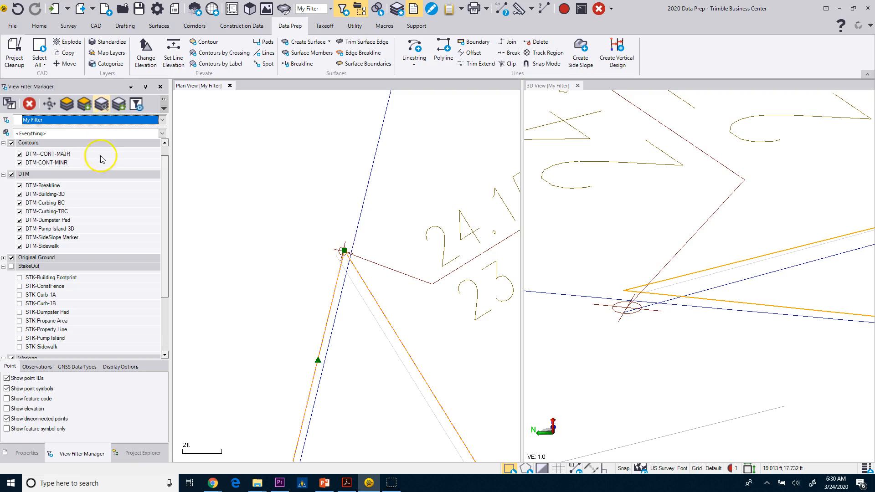
{"action": "left_click", "coordinate": [12, 143]}
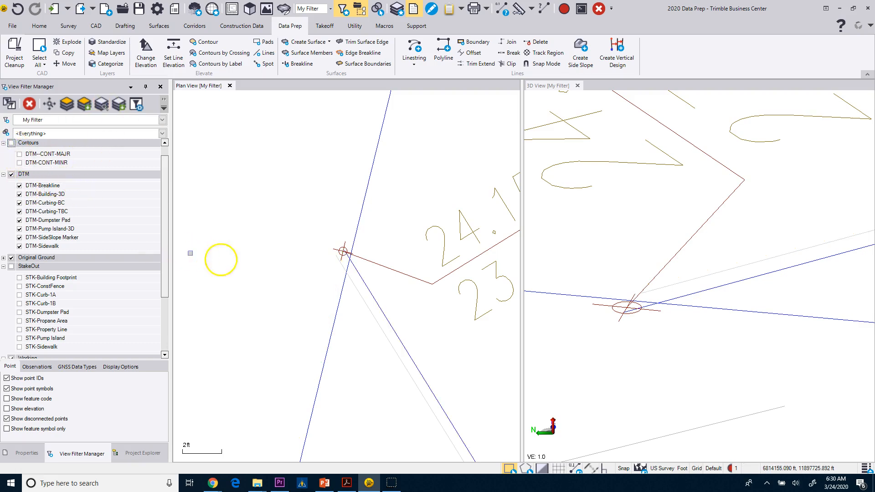
- Add a VPI to the dumpster pad linestring where the east curb line crosses it, taking its elevation from the 23.65 label
{"action": "scroll", "coordinate": [348, 262], "scroll_direction": "down", "scroll_amount": 2}
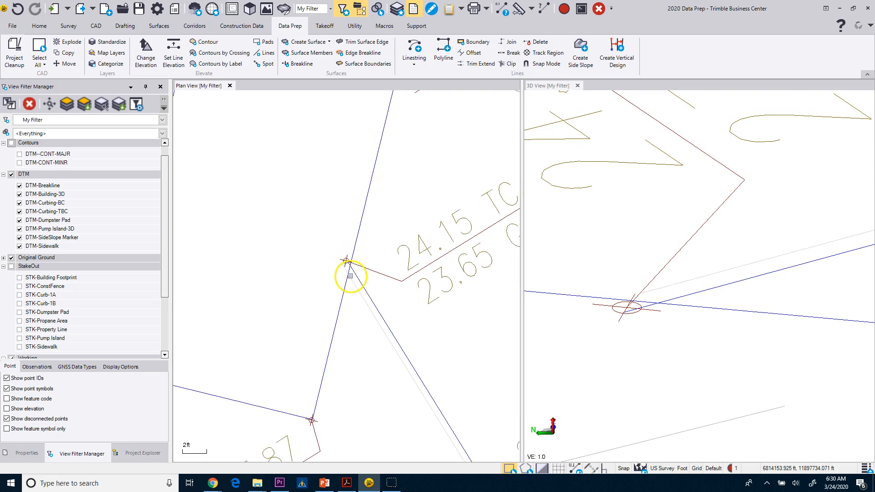
{"action": "left_click", "coordinate": [354, 247]}
{"action": "right_click", "coordinate": [331, 247]}
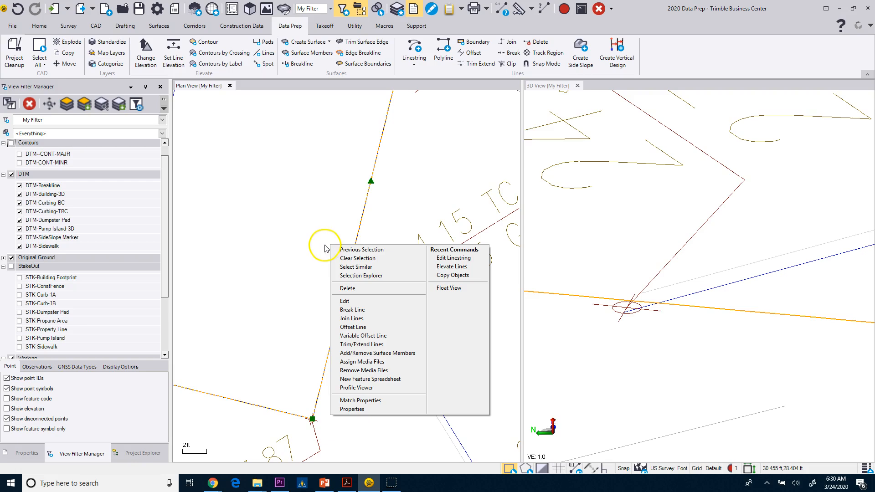
{"action": "left_click", "coordinate": [344, 301]}
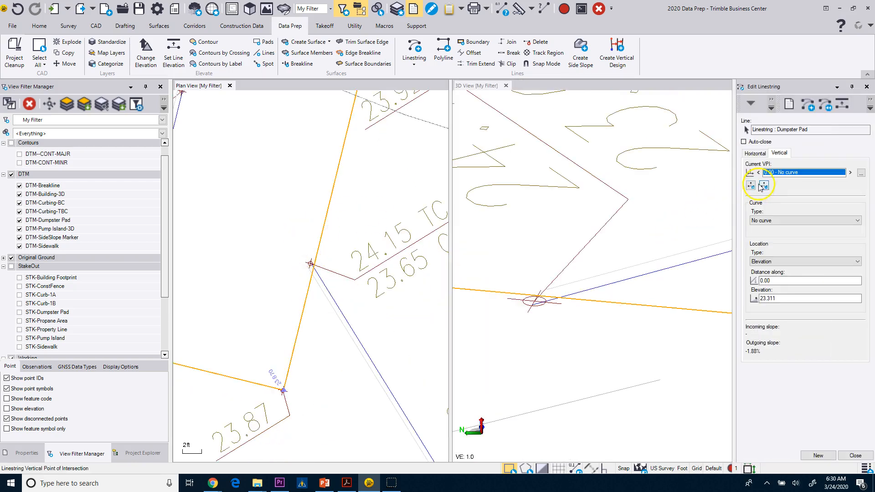
{"action": "left_click", "coordinate": [752, 186]}
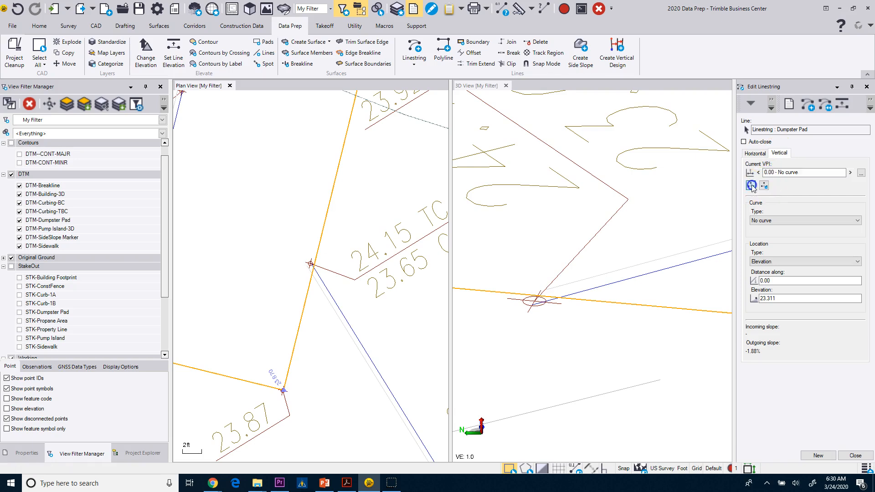
{"action": "right_click", "coordinate": [314, 263]}
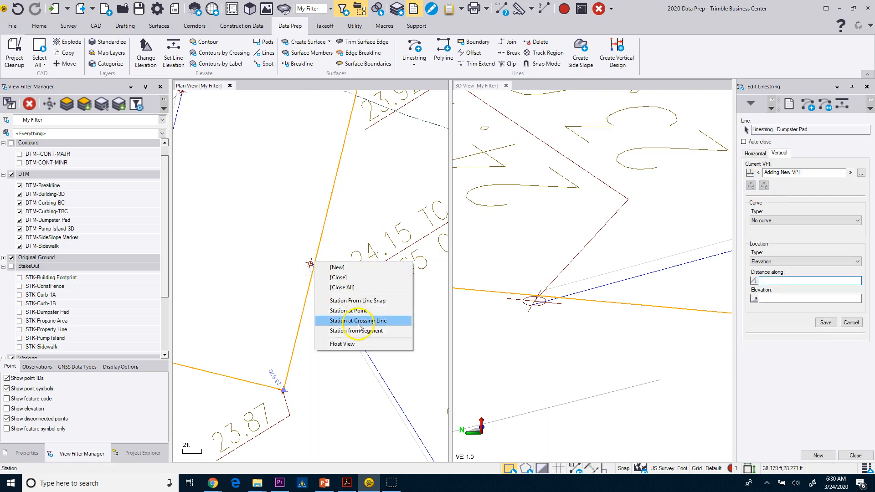
{"action": "left_click", "coordinate": [358, 321]}
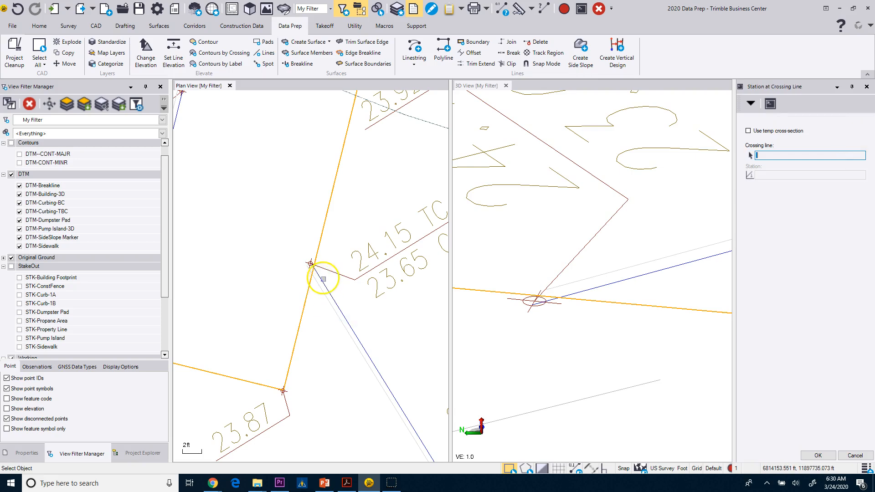
{"action": "left_click", "coordinate": [320, 278]}
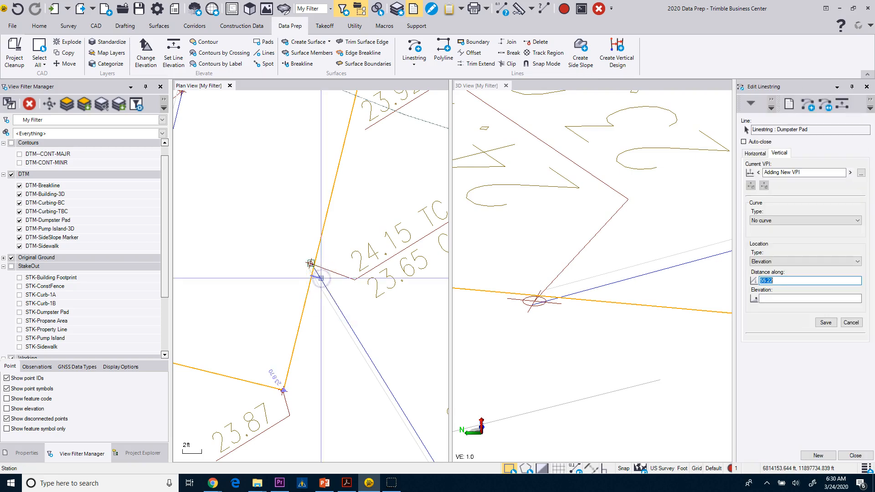
{"action": "left_click", "coordinate": [764, 299]}
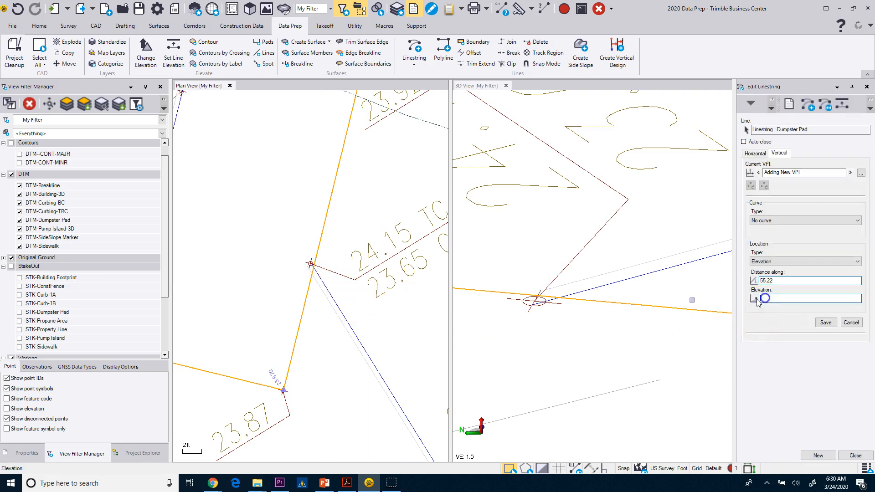
{"action": "left_click", "coordinate": [385, 273]}
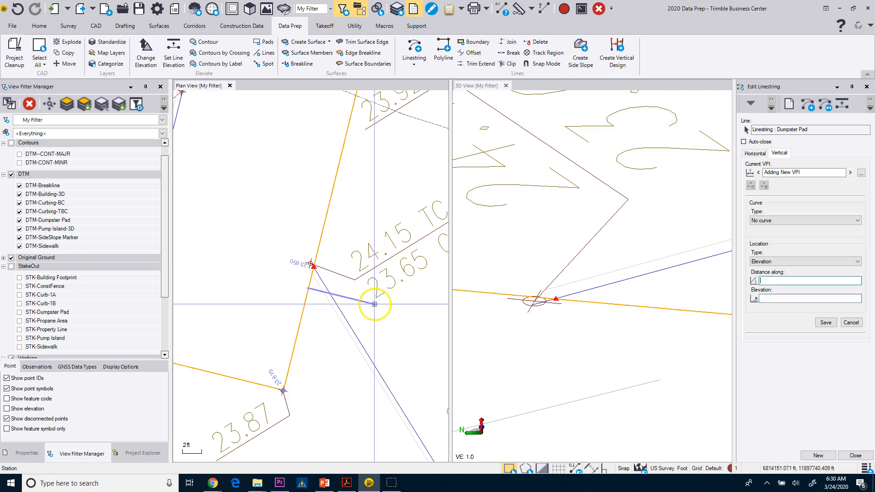
{"action": "left_click", "coordinate": [855, 455]}
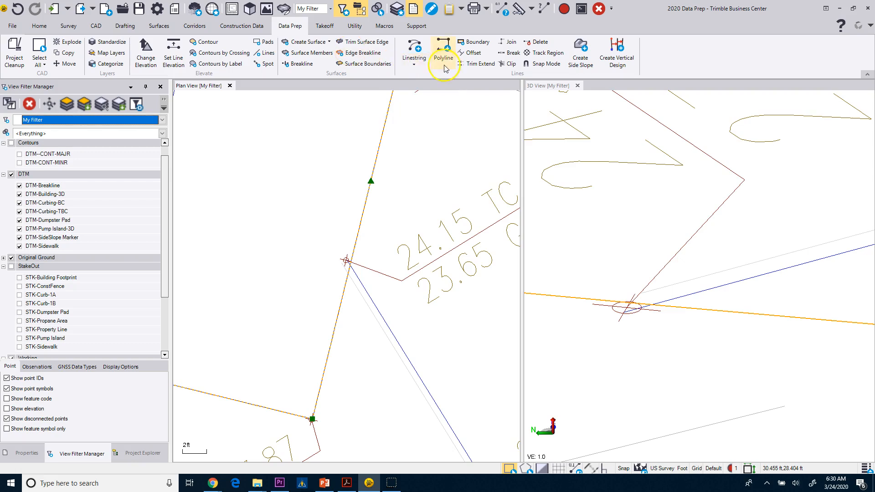
- Trim the overhanging end of the blue curb line to the dumpster pad linestring as the bounding line
{"action": "left_click", "coordinate": [476, 64]}
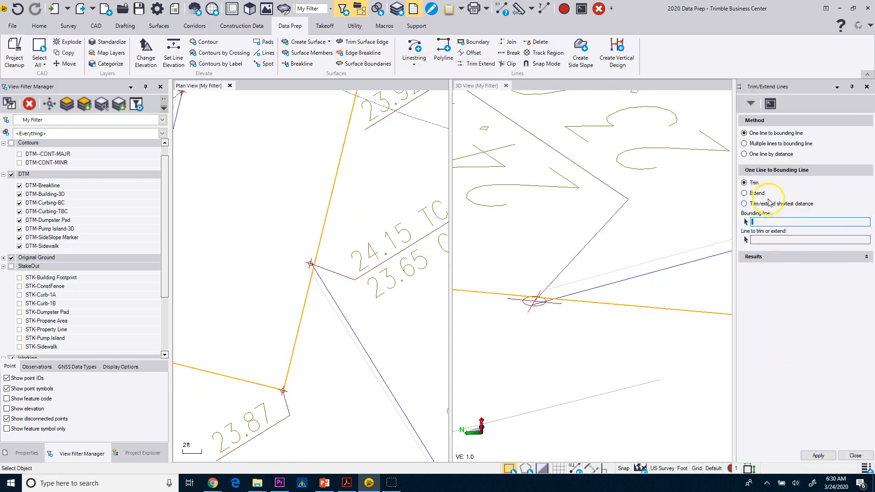
{"action": "left_click", "coordinate": [308, 286]}
{"action": "scroll", "coordinate": [306, 279], "scroll_direction": "up", "scroll_amount": 5}
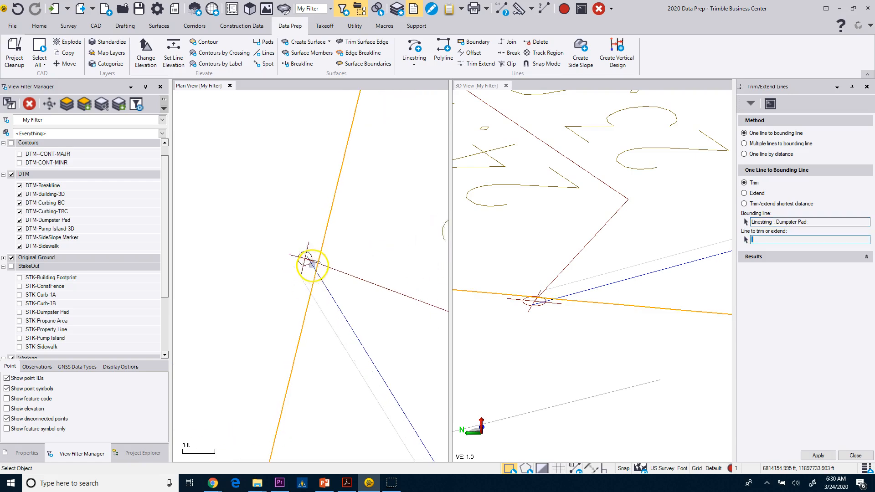
{"action": "left_click", "coordinate": [310, 263]}
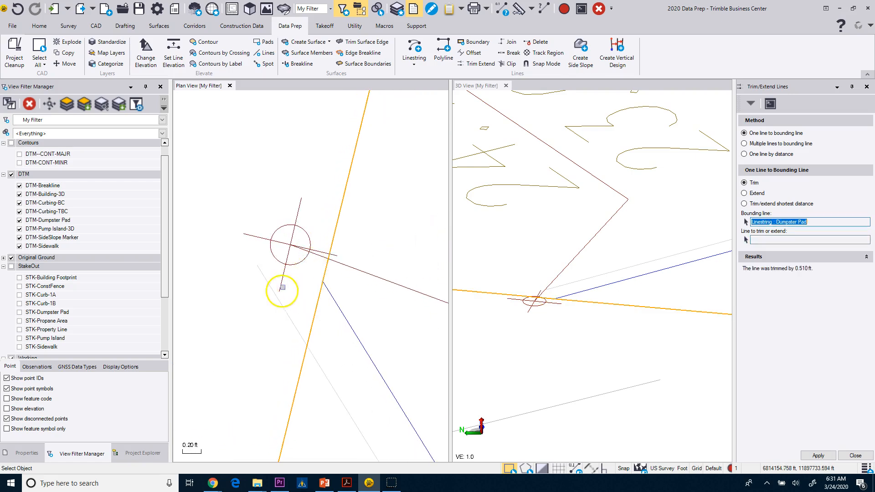
- Trim the gray line beside the curb to the dumpster pad linestring using the Multiple lines to bounding line method
{"action": "left_click", "coordinate": [277, 297]}
{"action": "left_click", "coordinate": [816, 221]}
{"action": "left_click", "coordinate": [342, 201]}
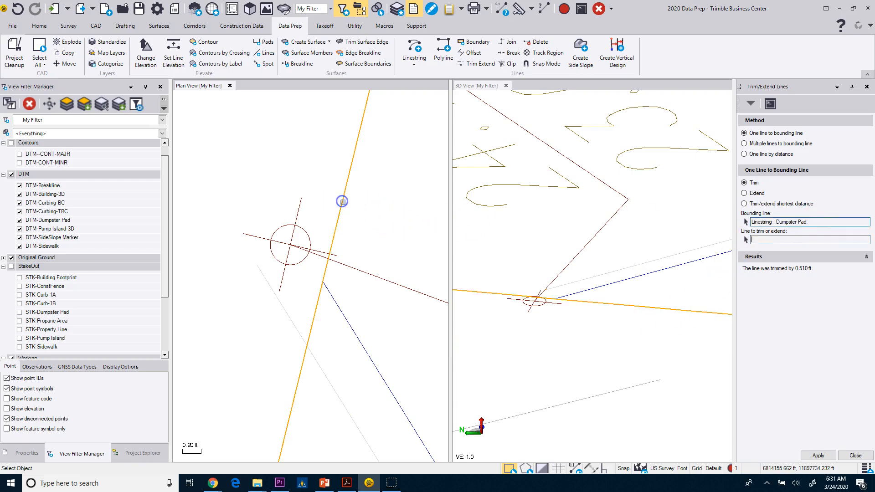
{"action": "left_click", "coordinate": [744, 144]}
{"action": "left_click", "coordinate": [780, 243]}
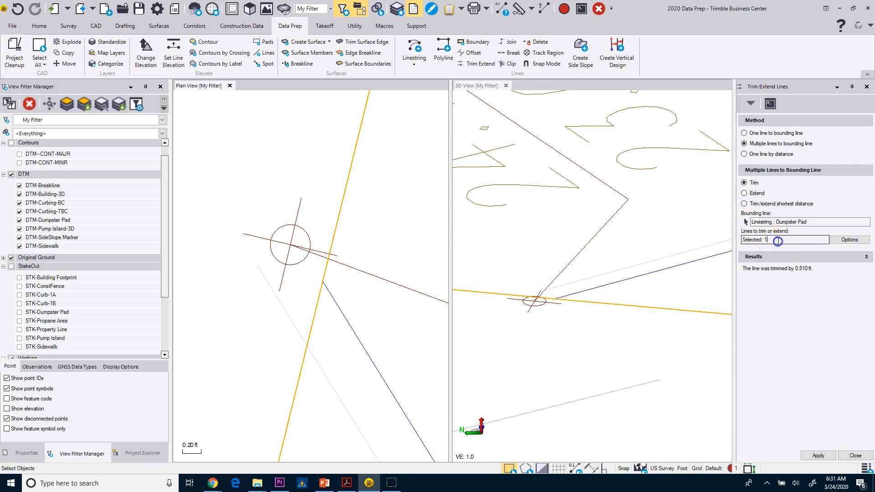
{"action": "left_click", "coordinate": [279, 299]}
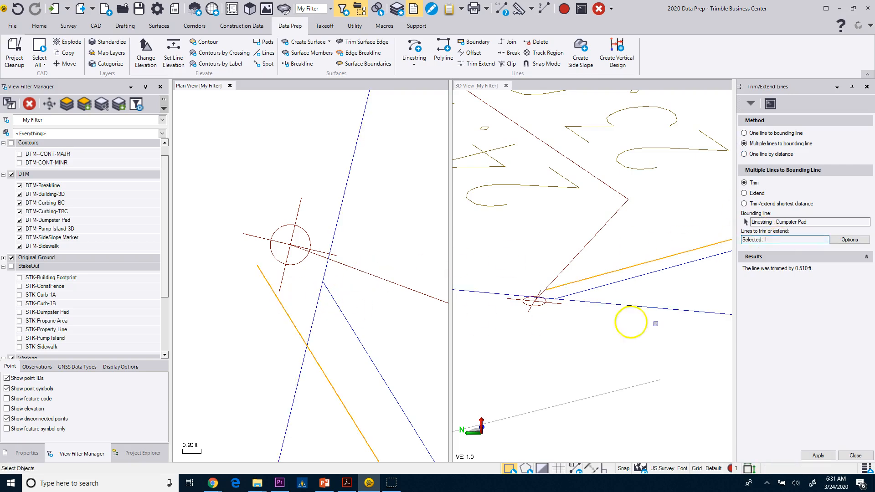
{"action": "left_click", "coordinate": [819, 456]}
- Examine in plan and 3D how the two trimmed lines meet the pad's east edge, and finish trimming
{"action": "scroll", "coordinate": [395, 310], "scroll_direction": "down", "scroll_amount": 3}
{"action": "scroll", "coordinate": [395, 310], "scroll_direction": "down", "scroll_amount": 4}
{"action": "scroll", "coordinate": [255, 234], "scroll_direction": "down", "scroll_amount": 1}
{"action": "scroll", "coordinate": [254, 234], "scroll_direction": "down", "scroll_amount": 2}
{"action": "scroll", "coordinate": [587, 293], "scroll_direction": "down", "scroll_amount": 1}
{"action": "mouse_move", "coordinate": [587, 293]}
{"action": "middle_mouse_down"}
{"action": "mouse_move", "coordinate": [647, 297]}
{"action": "mouse_move", "coordinate": [684, 283]}
{"action": "mouse_move", "coordinate": [629, 292]}
{"action": "middle_mouse_up"}
{"action": "scroll", "coordinate": [390, 292], "scroll_direction": "down", "scroll_amount": 2}
{"action": "scroll", "coordinate": [391, 283], "scroll_direction": "up", "scroll_amount": 6}
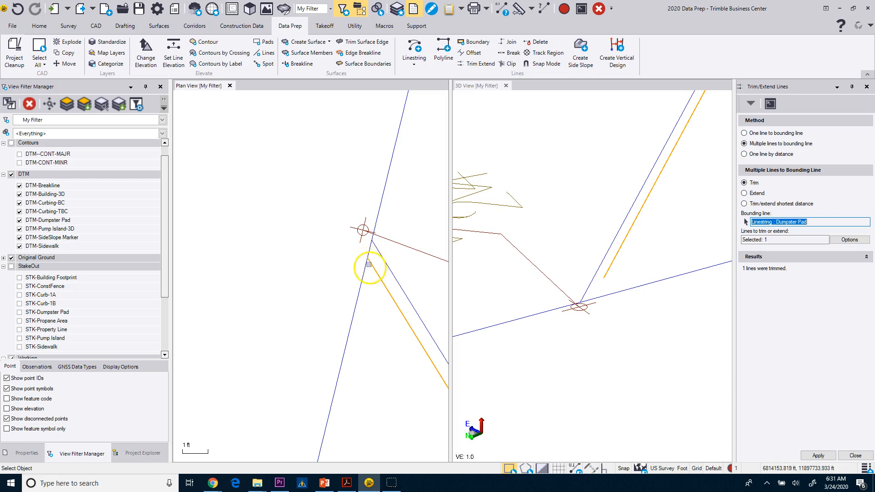
{"action": "scroll", "coordinate": [365, 264], "scroll_direction": "down", "scroll_amount": 1}
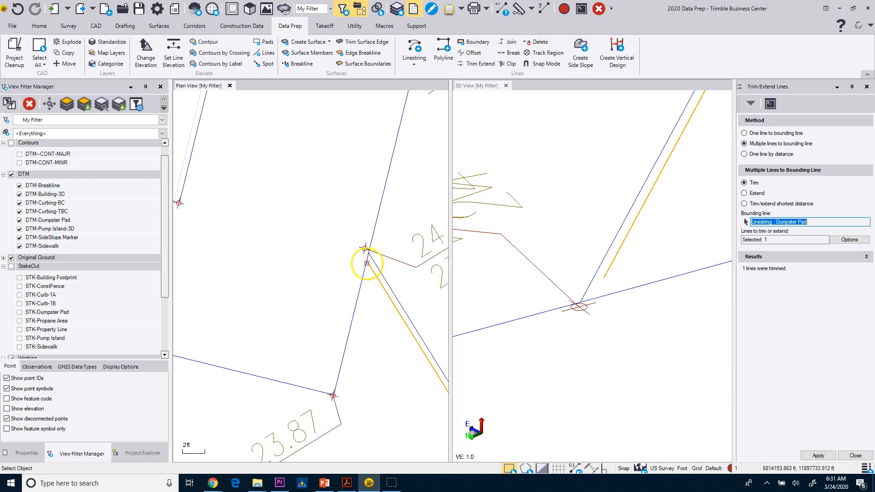
{"action": "scroll", "coordinate": [367, 263], "scroll_direction": "up", "scroll_amount": 2}
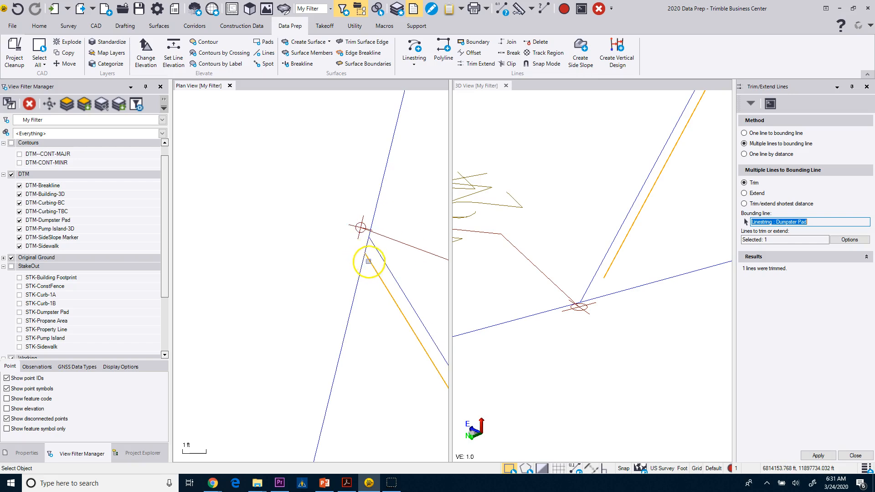
{"action": "scroll", "coordinate": [368, 261], "scroll_direction": "up", "scroll_amount": 2}
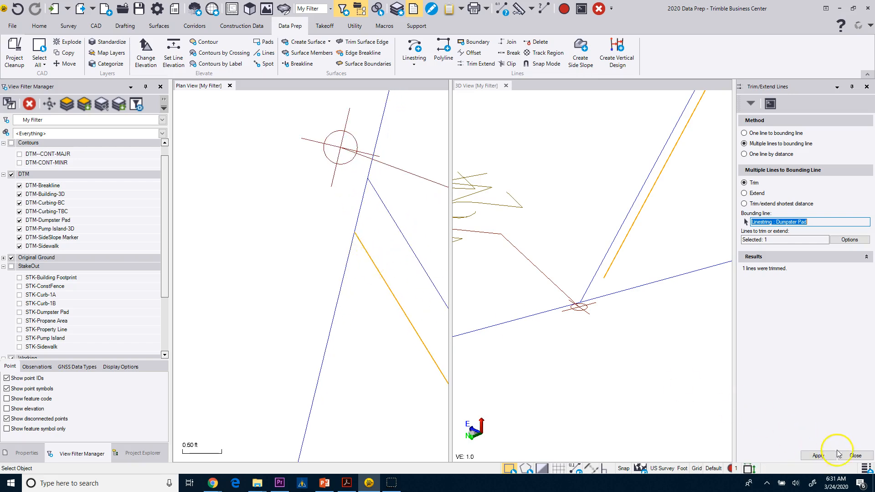
{"action": "left_click", "coordinate": [855, 455]}
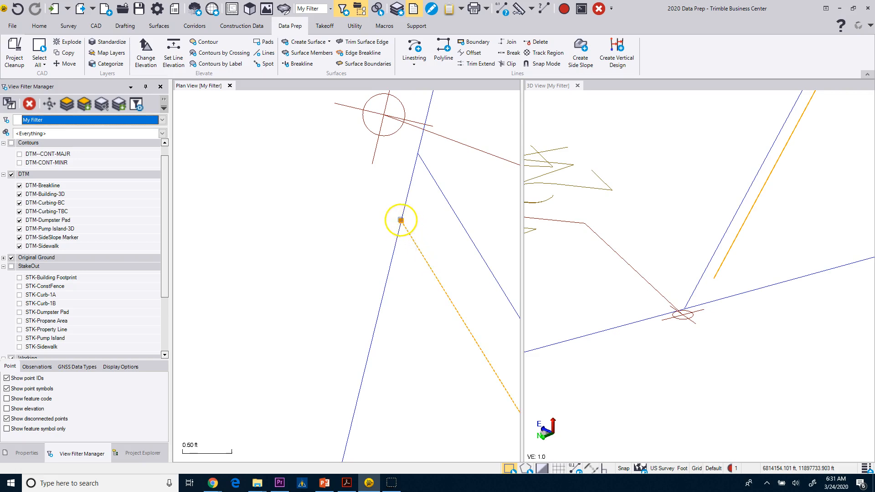
- Clear the line selection and review the dumpster pad with the surrounding curbs and building in plan
{"action": "scroll", "coordinate": [401, 220], "scroll_direction": "down", "scroll_amount": 10}
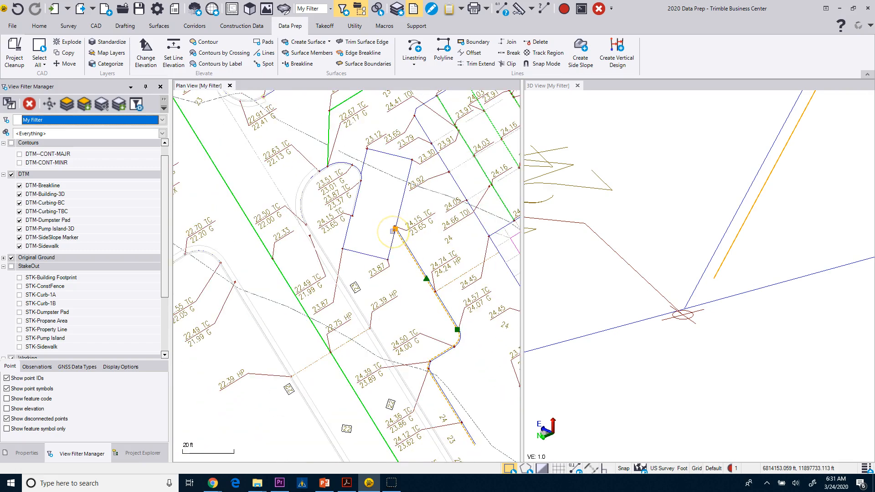
{"action": "middle_click_drag", "start_coordinate": [403, 256], "coordinate": [347, 288]}
{"action": "left_click", "coordinate": [336, 247]}
{"action": "scroll", "coordinate": [336, 247], "scroll_direction": "down", "scroll_amount": 1}
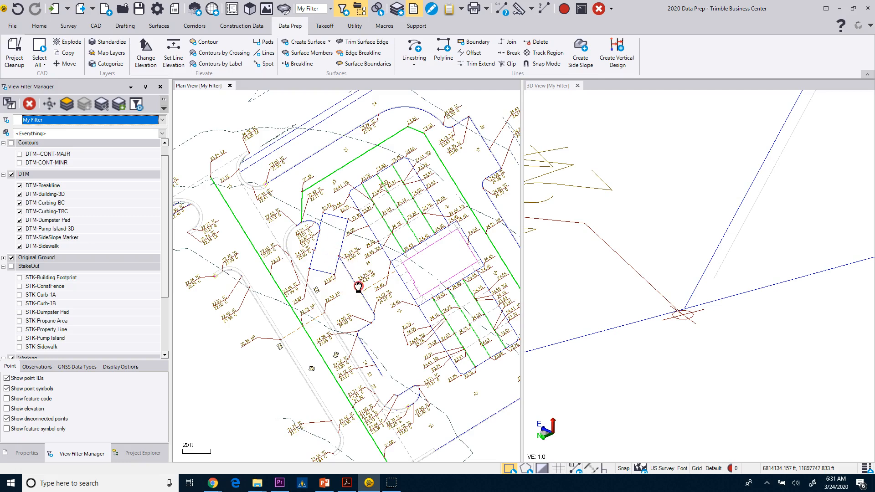
{"action": "middle_click_drag", "start_coordinate": [358, 288], "coordinate": [306, 257]}
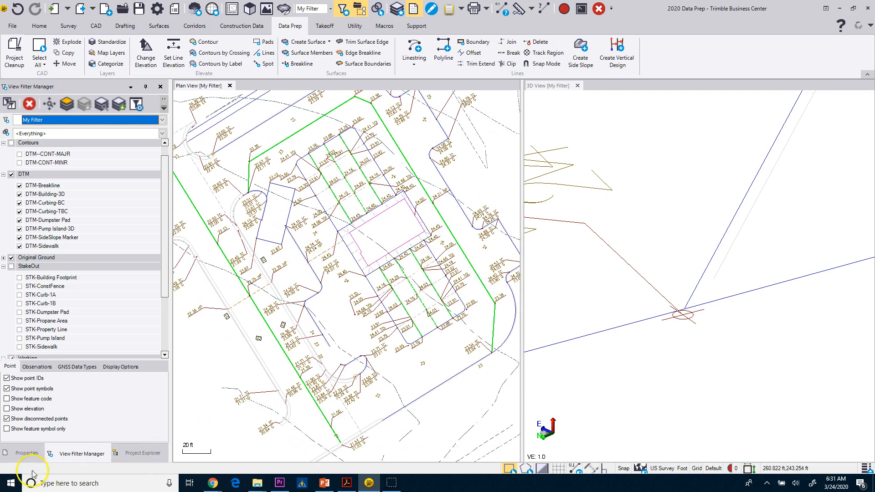